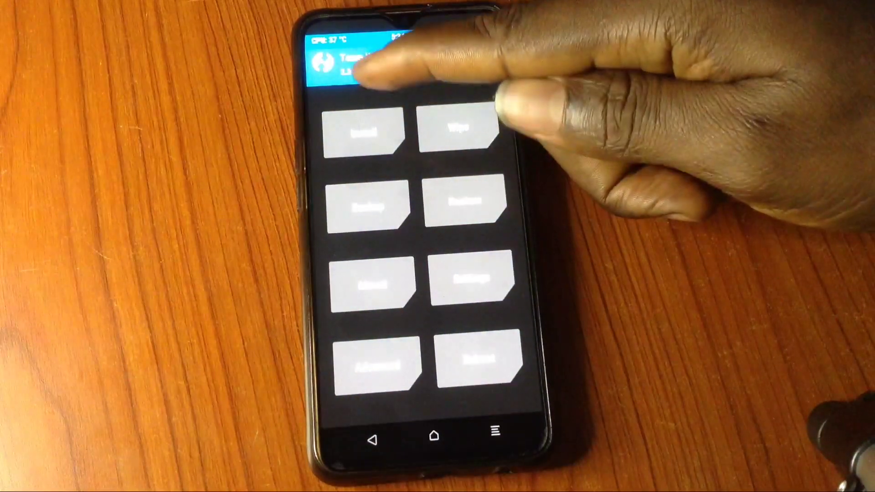
In TWRP, install the Corvus v6.5 ROM zip from /sdcard and swipe to confirm the flash.
{"action": "left_click", "coordinate": [360, 129]}
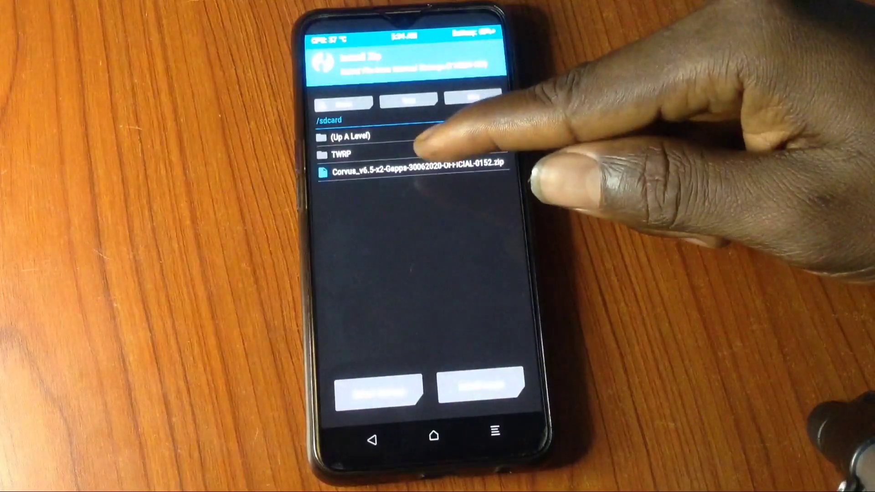
{"action": "left_click", "coordinate": [411, 171]}
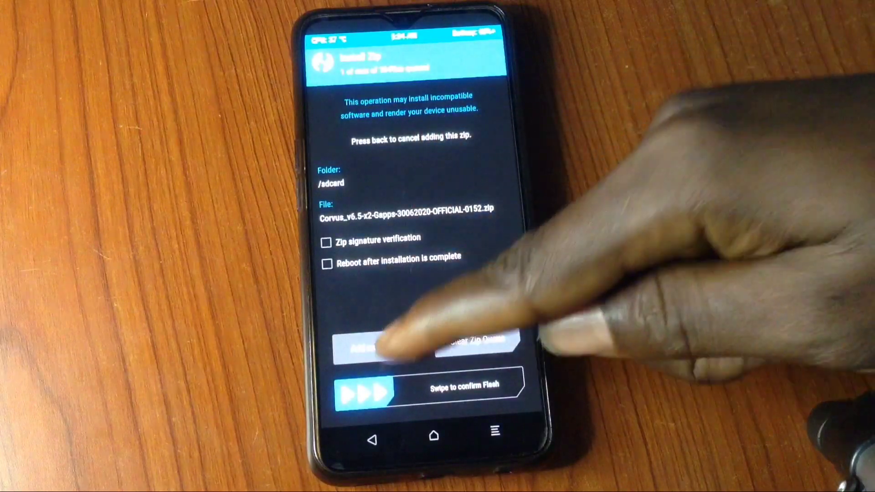
{"action": "left_click_drag", "start_coordinate": [355, 397], "coordinate": [520, 389]}
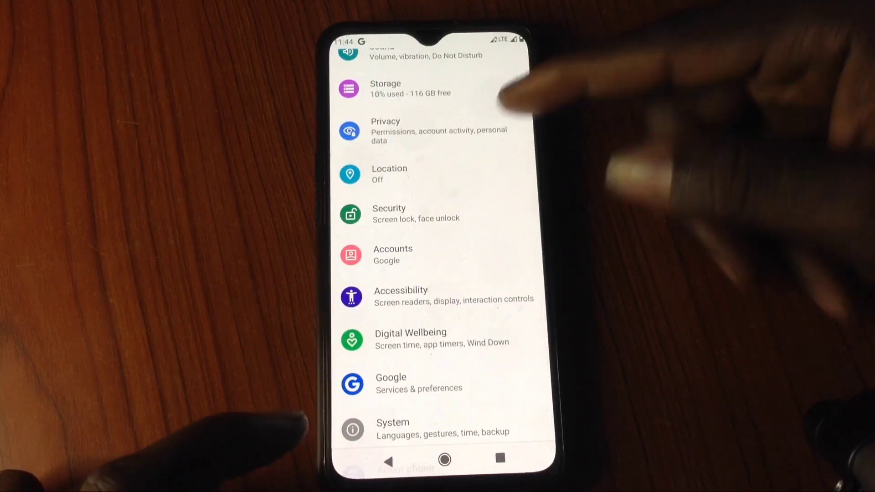
{"action": "scroll", "coordinate": [478, 205], "scroll_direction": "up", "scroll_amount": 3}
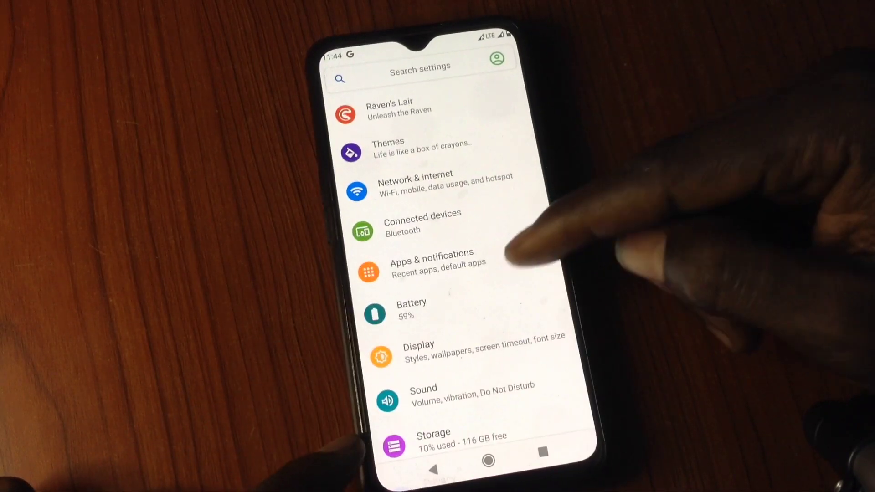
{"action": "scroll", "coordinate": [451, 273], "scroll_direction": "down", "scroll_amount": 1}
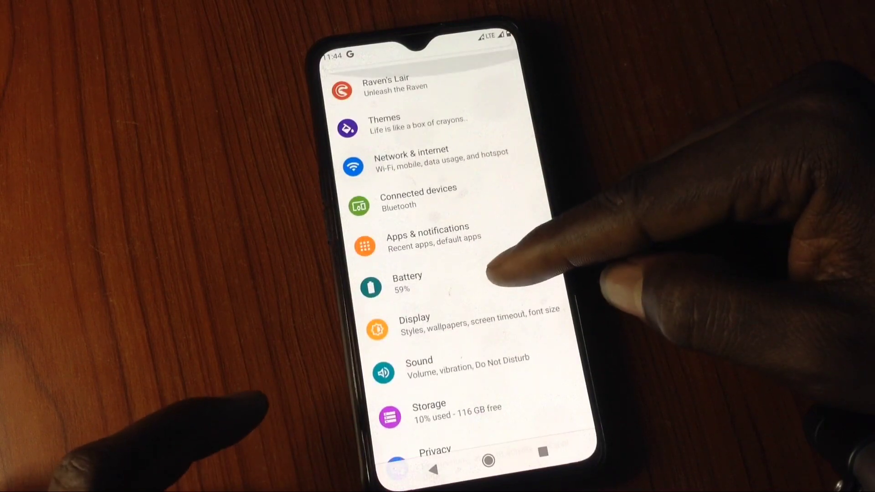
{"action": "scroll", "coordinate": [452, 273], "scroll_direction": "up", "scroll_amount": 1}
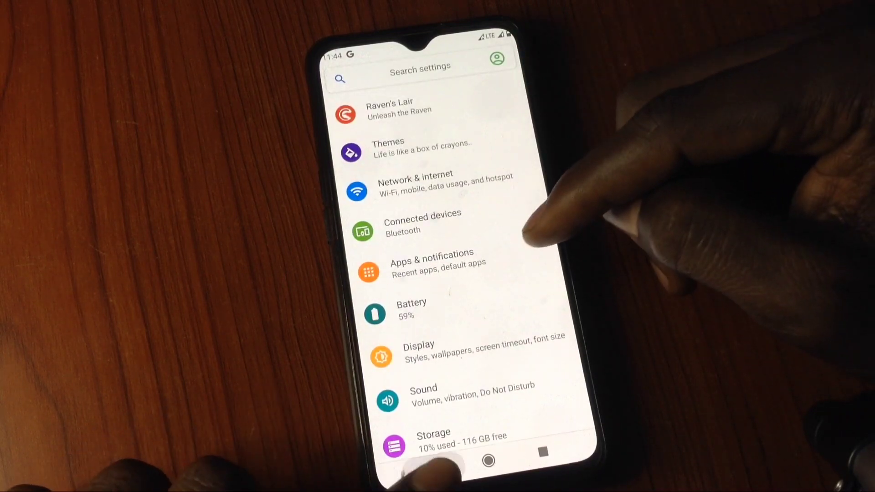
Open Raven's Lair, browse its Lockscreen, Statusbar and Buttons tabs, then open Power menu settings.
{"action": "left_click", "coordinate": [430, 465]}
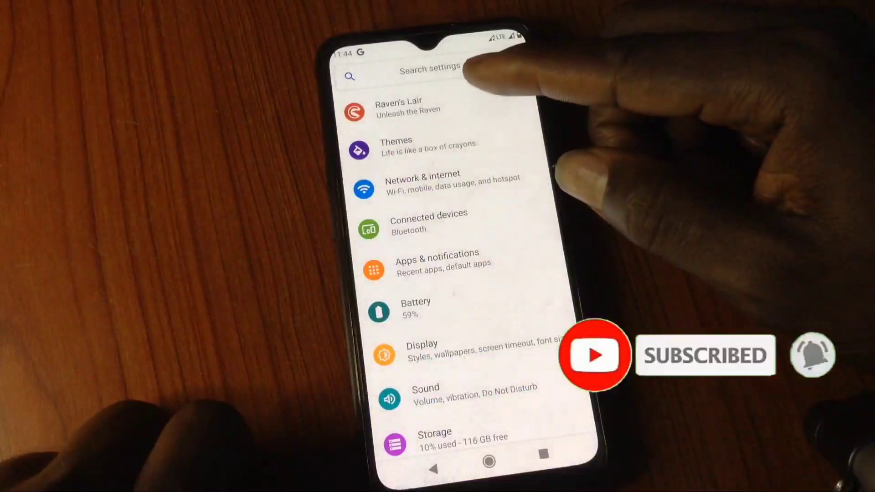
{"action": "left_click", "coordinate": [478, 96]}
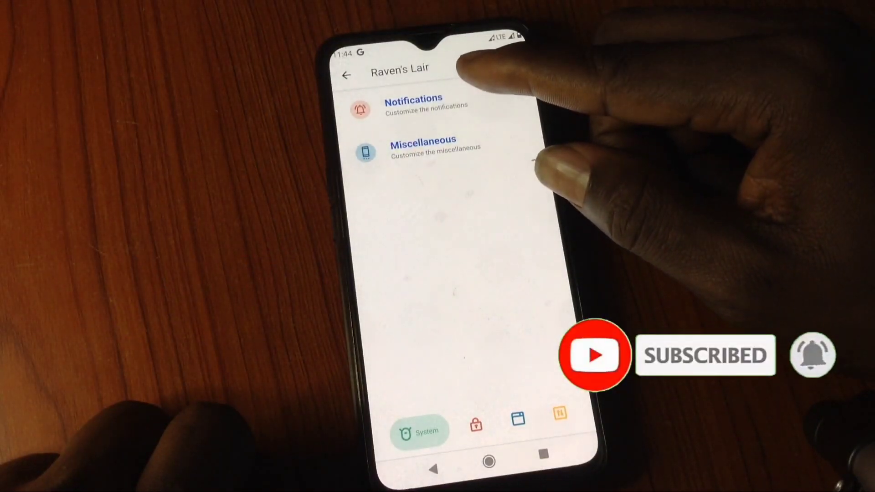
{"action": "left_click", "coordinate": [476, 424]}
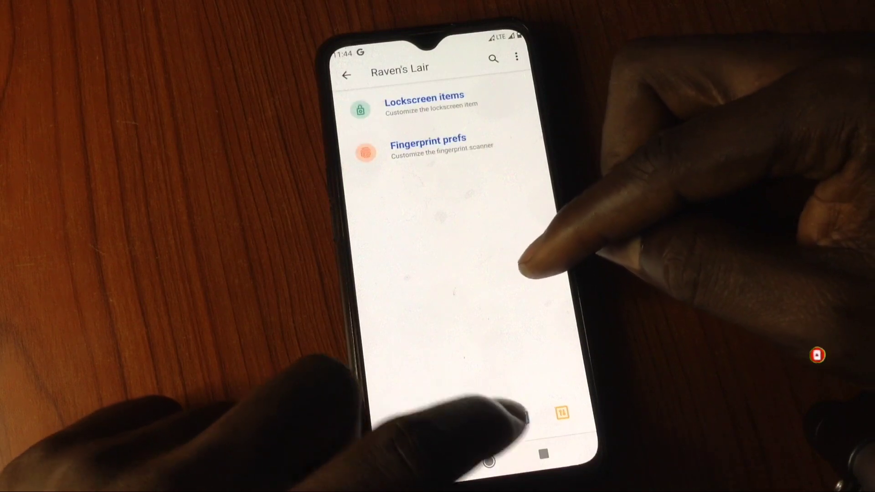
{"action": "left_click", "coordinate": [487, 423]}
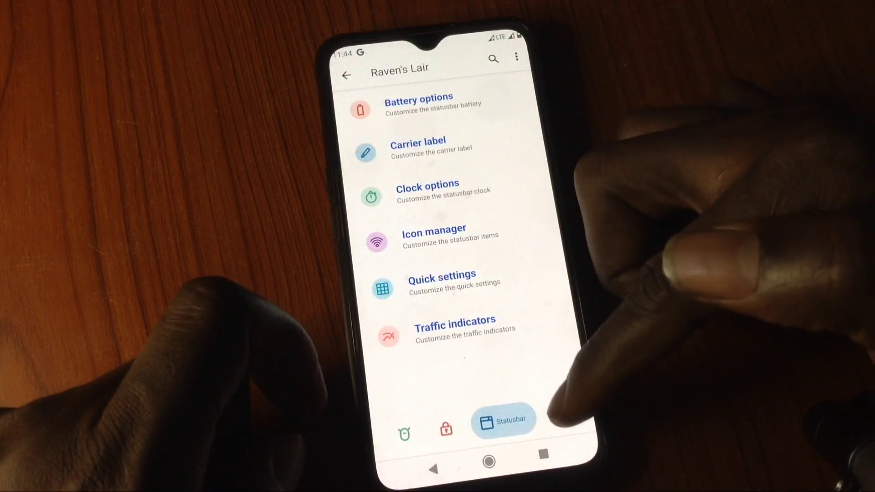
{"action": "left_click", "coordinate": [549, 414]}
{"action": "left_click", "coordinate": [425, 192]}
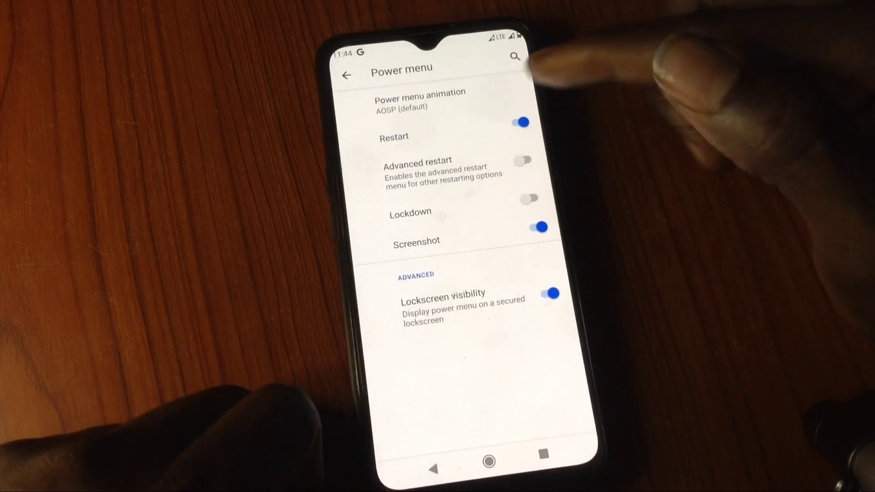
Enable Advanced restart, set a Fingerprint + PIN screen lock, and begin fingerprint enrollment.
{"action": "left_click", "coordinate": [509, 161]}
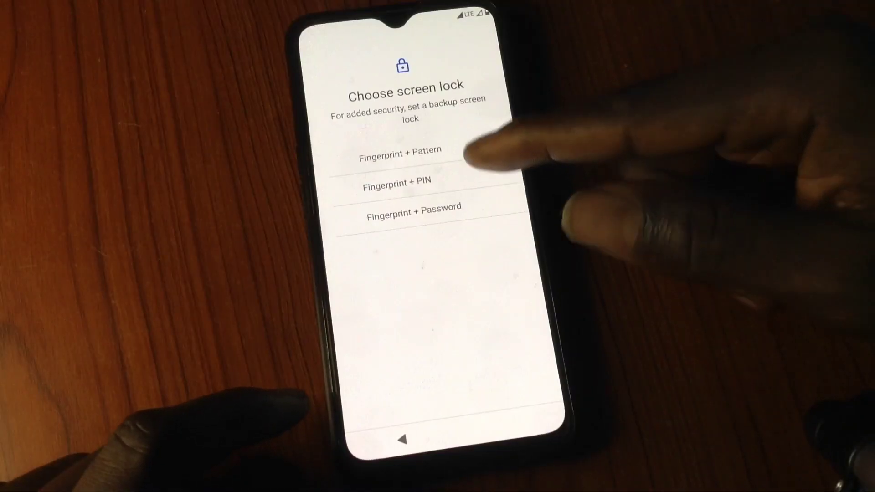
{"action": "left_click", "coordinate": [397, 185]}
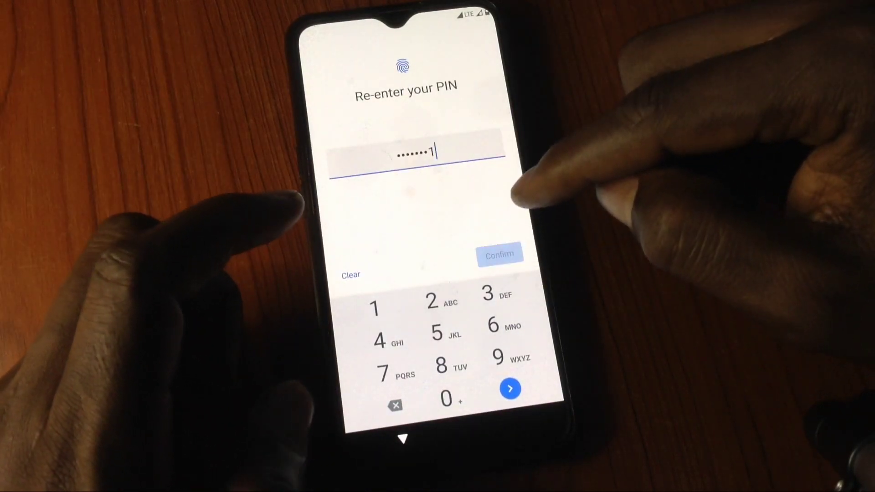
{"action": "left_click", "coordinate": [499, 254]}
{"action": "left_click", "coordinate": [520, 386]}
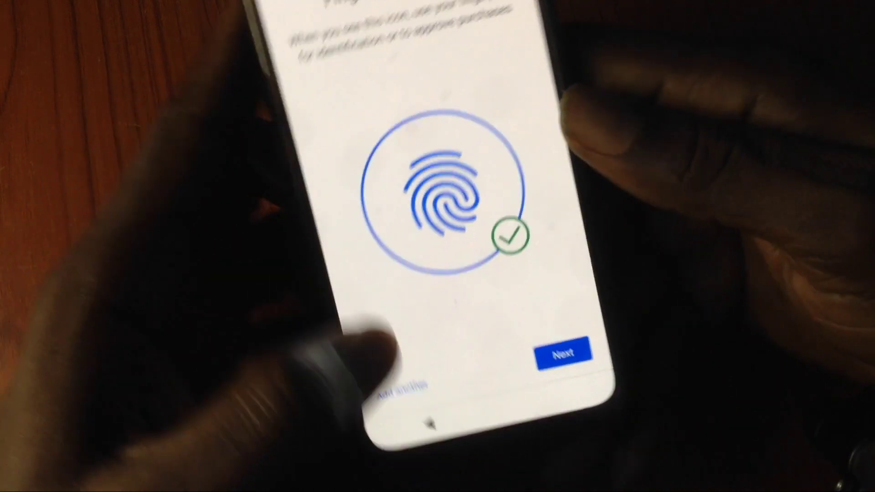
Add a second fingerprint by touching the sensor repeatedly until enrollment finishes.
{"action": "left_click", "coordinate": [390, 358]}
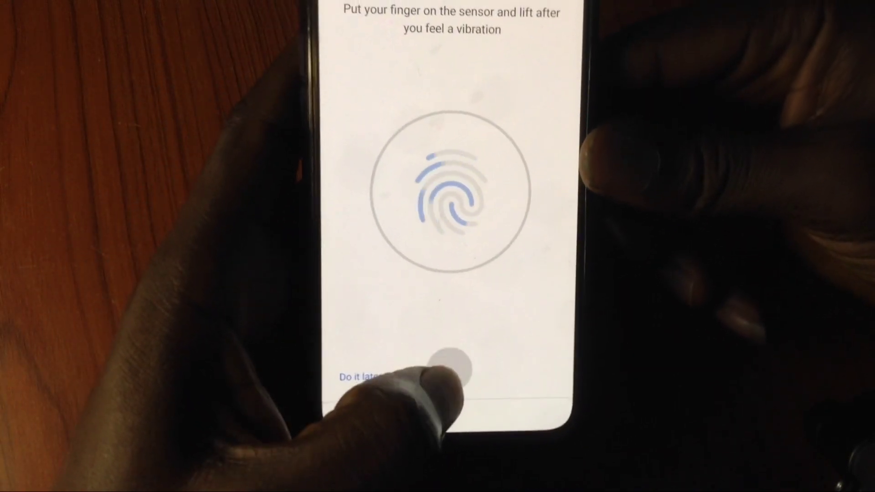
{"action": "left_click", "coordinate": [444, 373]}
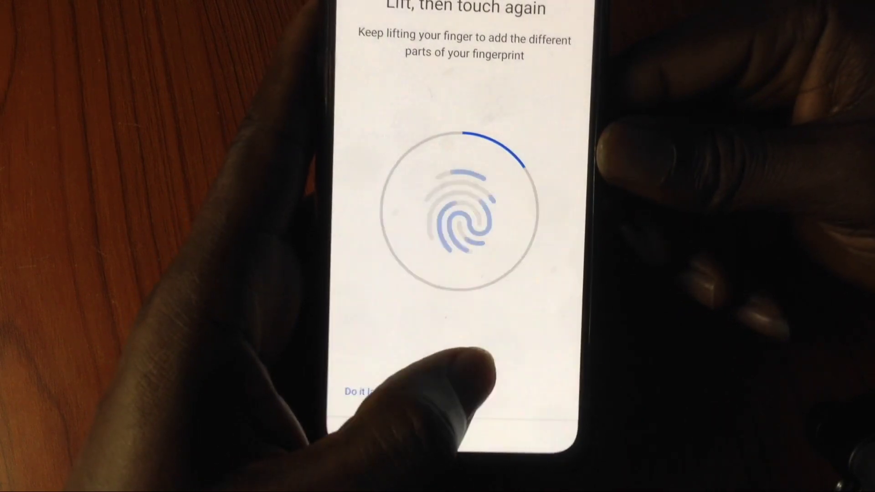
{"action": "left_click", "coordinate": [448, 375]}
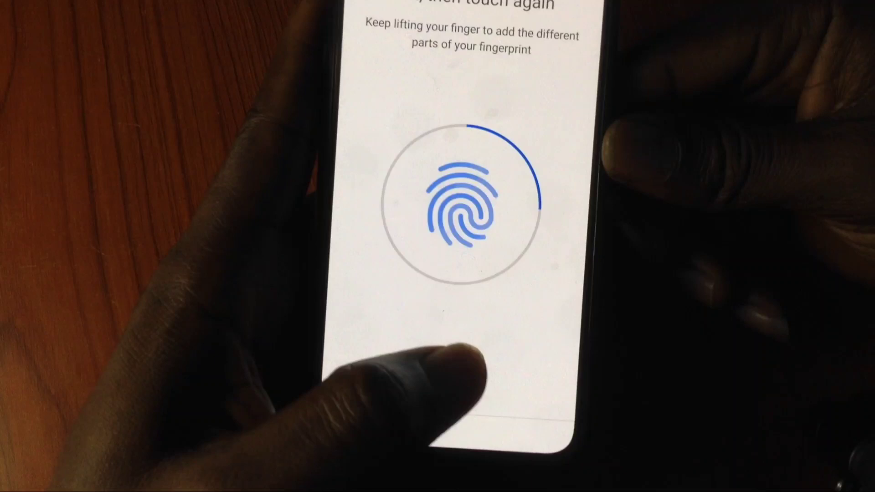
{"action": "left_click", "coordinate": [472, 356]}
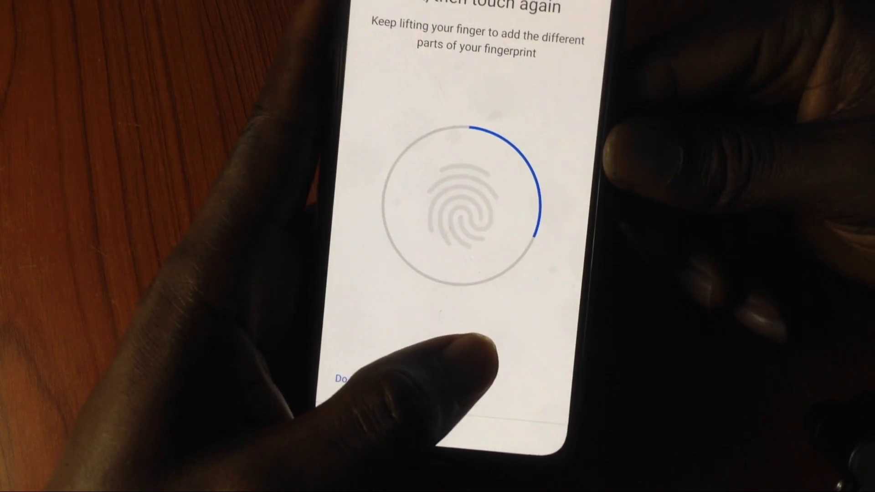
{"action": "left_click", "coordinate": [472, 356]}
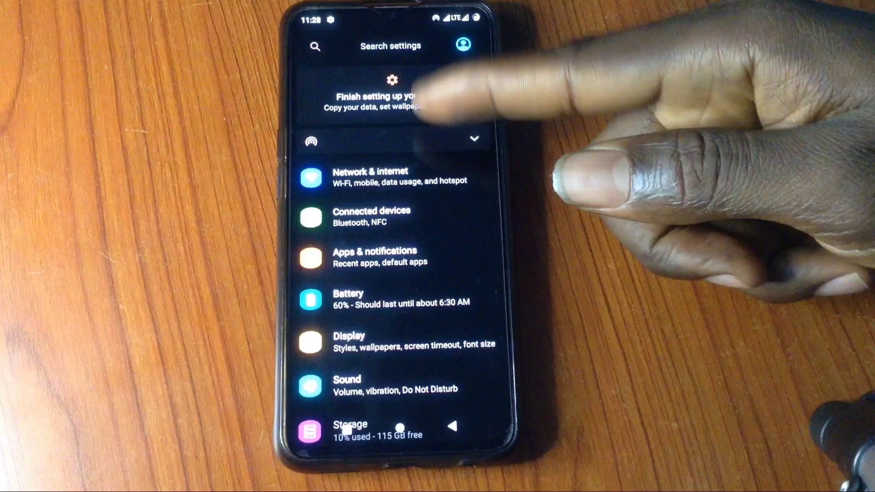
{"action": "scroll", "coordinate": [421, 205], "scroll_direction": "down", "scroll_amount": 2}
{"action": "scroll", "coordinate": [421, 202], "scroll_direction": "down", "scroll_amount": 5}
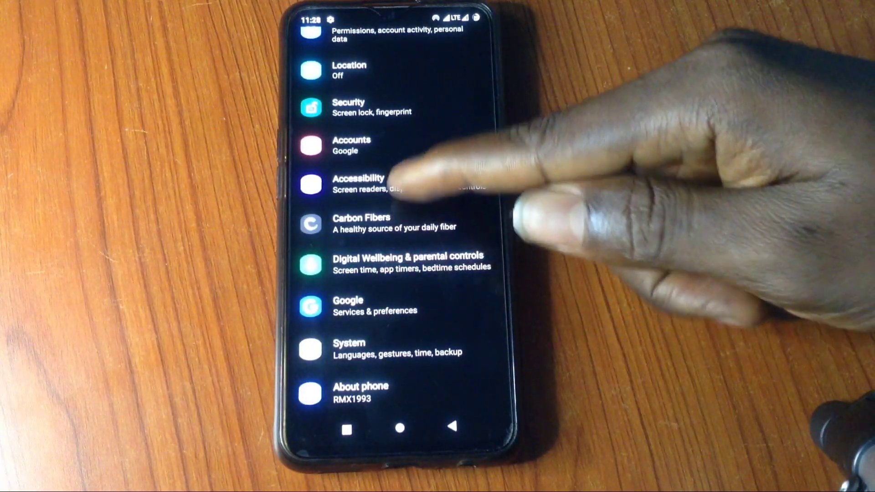
{"action": "scroll", "coordinate": [401, 179], "scroll_direction": "up", "scroll_amount": 3}
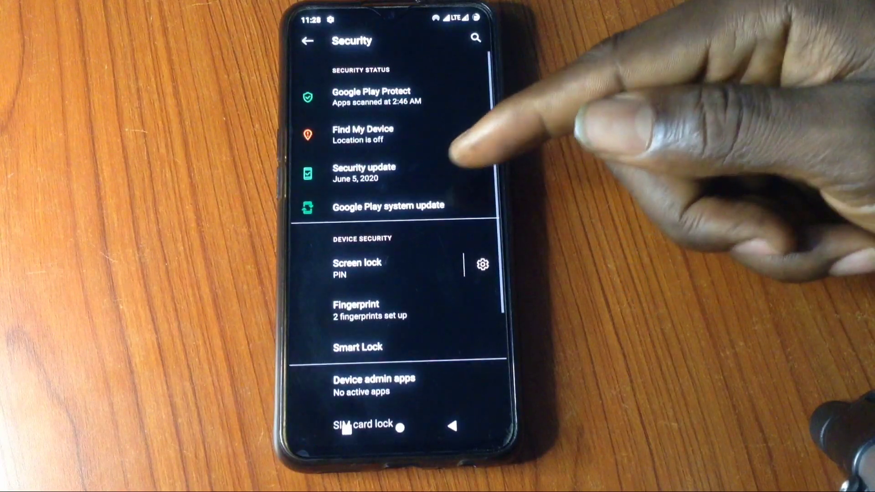
{"action": "scroll", "coordinate": [417, 249], "scroll_direction": "down", "scroll_amount": 3}
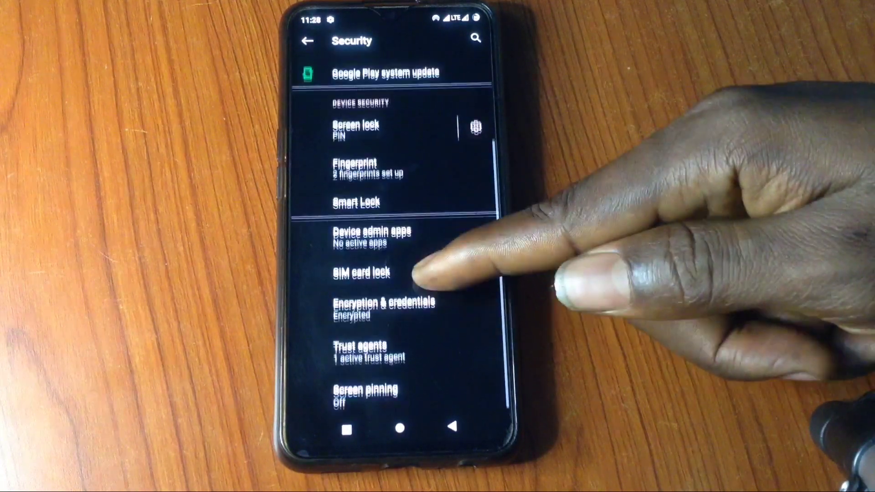
View Encryption & credentials, then reopen it through the notification shade gear and Security.
{"action": "left_click", "coordinate": [383, 304]}
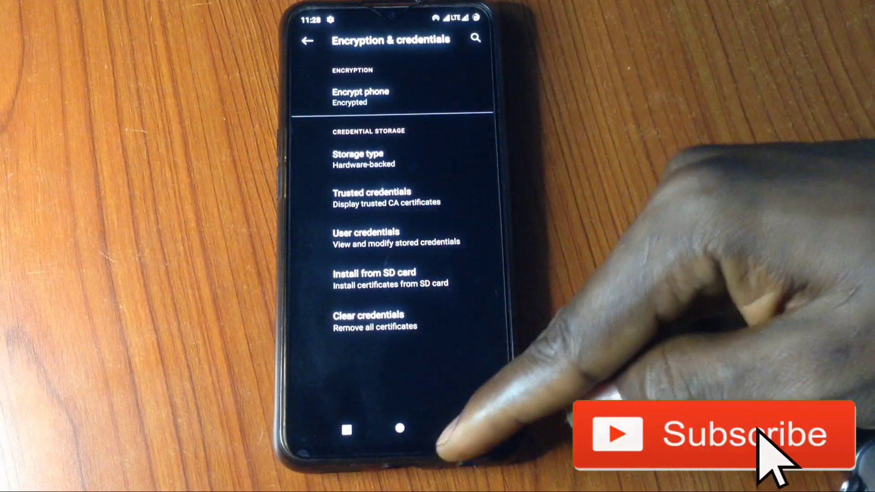
{"action": "left_click", "coordinate": [452, 426]}
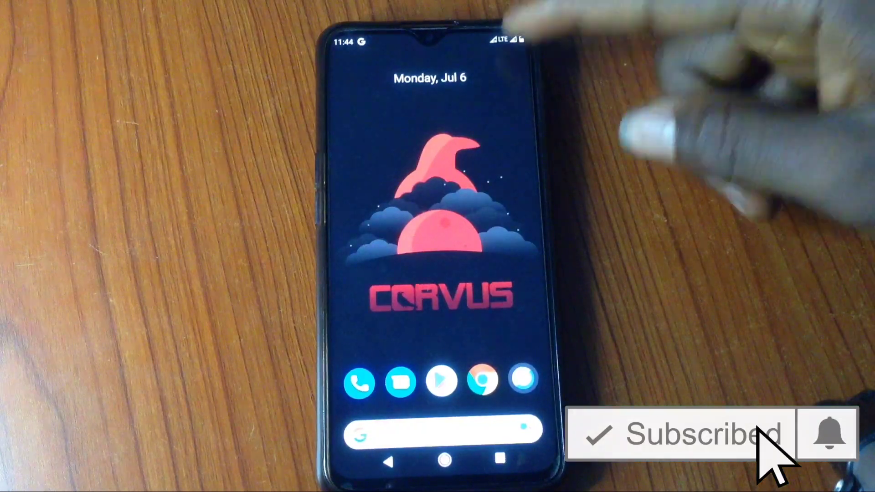
{"action": "left_click_drag", "start_coordinate": [507, 41], "coordinate": [507, 178]}
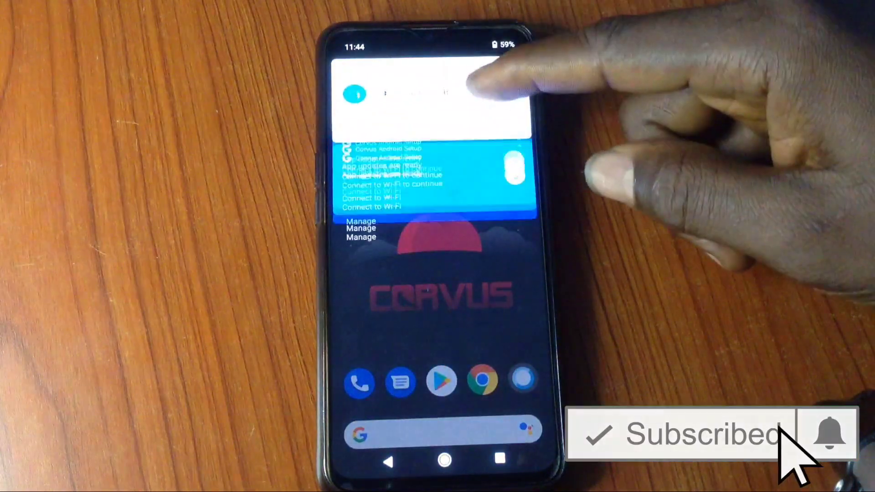
{"action": "left_click", "coordinate": [516, 111]}
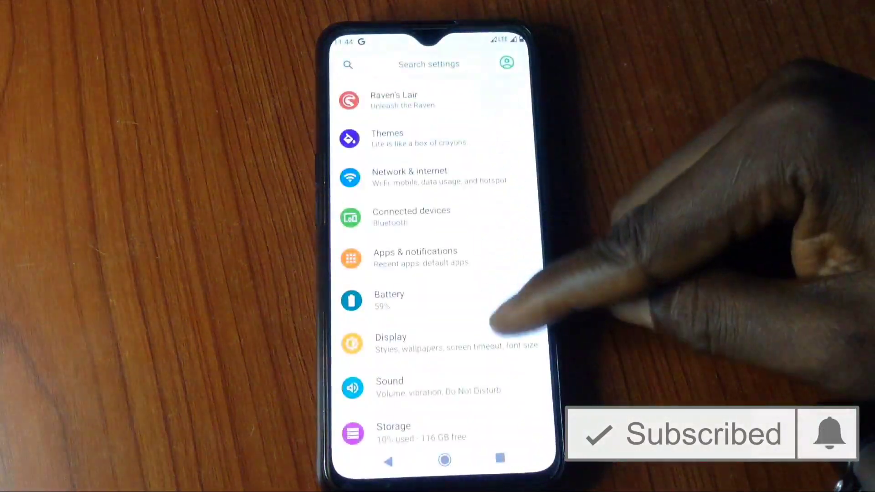
{"action": "scroll", "coordinate": [518, 313], "scroll_direction": "down", "scroll_amount": 5}
{"action": "left_click", "coordinate": [410, 225]}
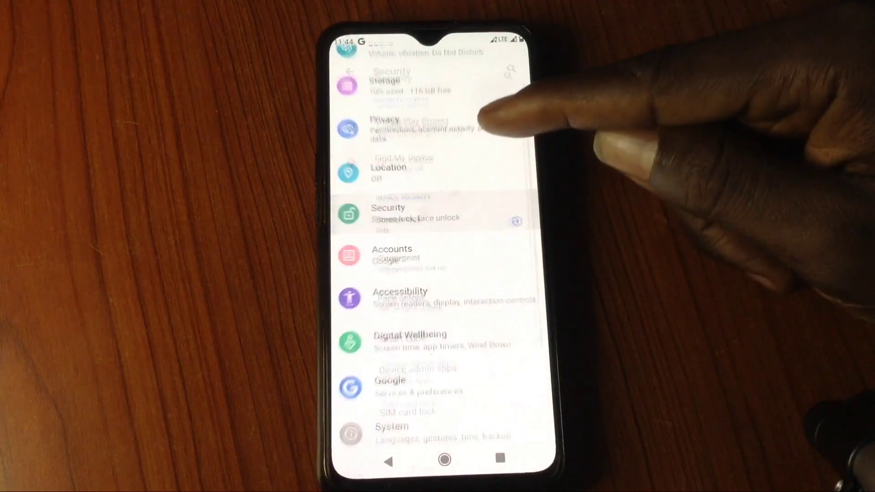
{"action": "scroll", "coordinate": [453, 321], "scroll_direction": "down", "scroll_amount": 1}
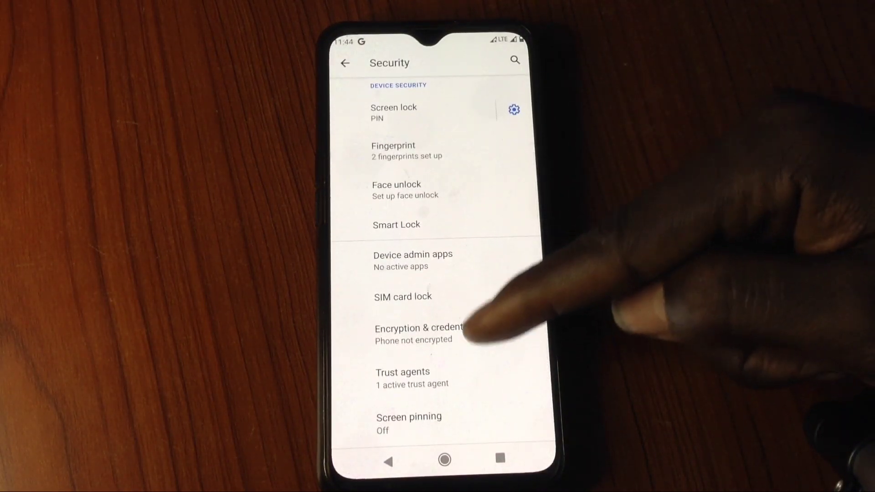
{"action": "left_click", "coordinate": [453, 333]}
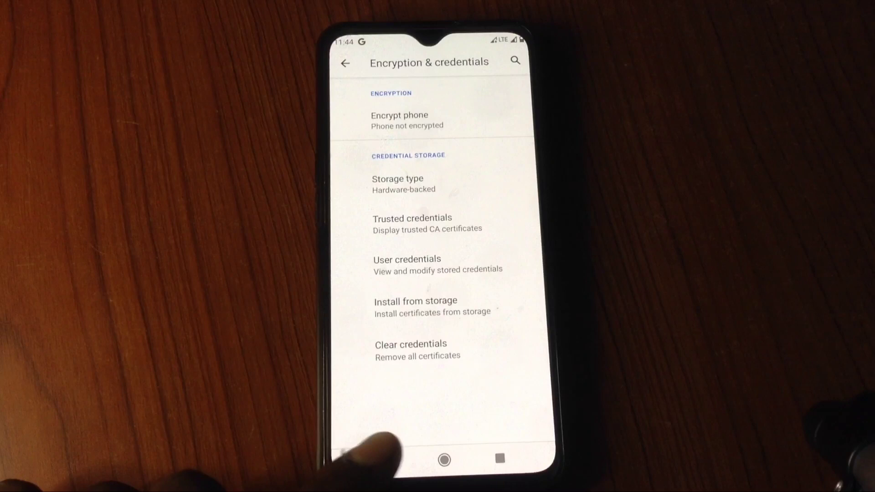
Leave Settings and swipe to another home screen page.
{"action": "left_click", "coordinate": [388, 460]}
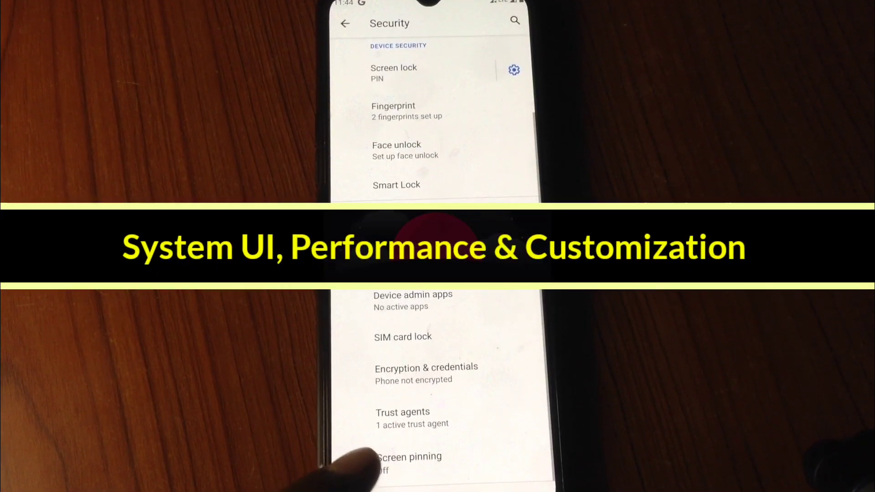
{"action": "left_click", "coordinate": [388, 460]}
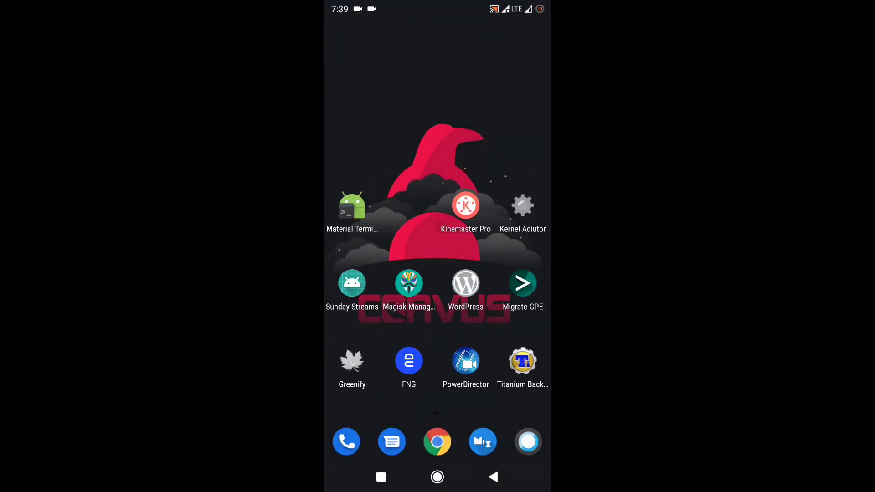
{"action": "left_click_drag", "start_coordinate": [363, 273], "coordinate": [520, 274]}
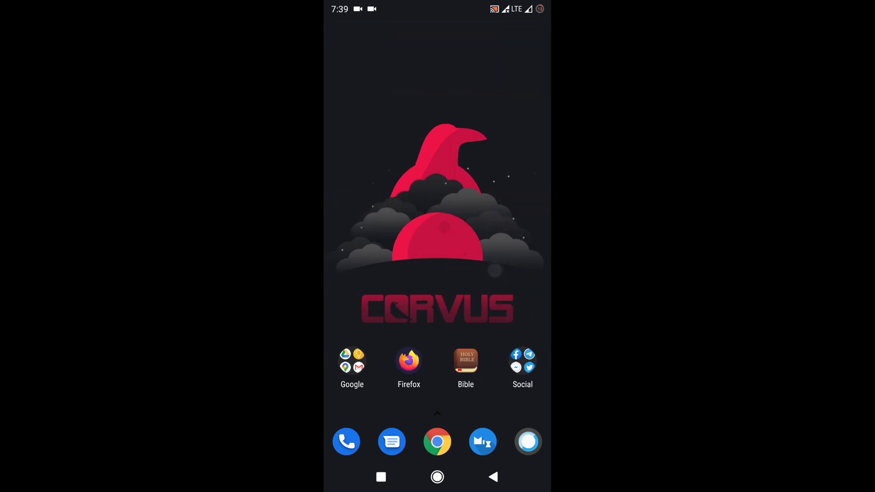
Browse the recent apps overview, then close it back to the home screen.
{"action": "left_click", "coordinate": [381, 477]}
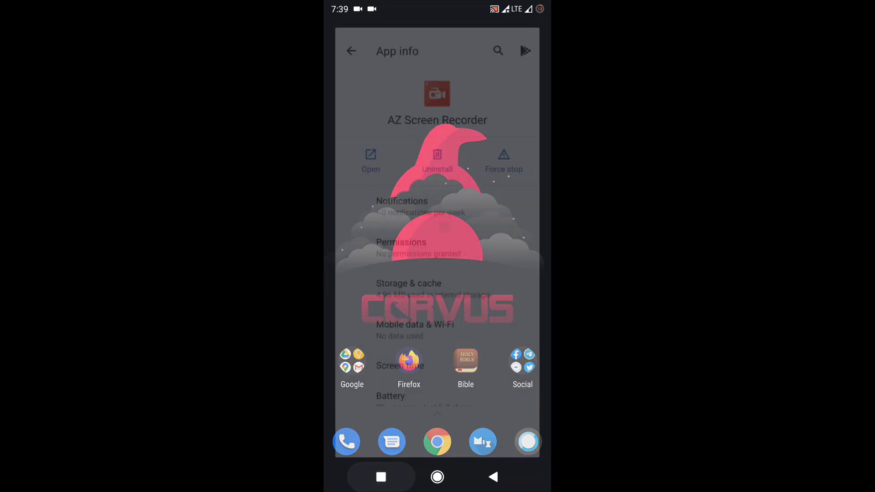
{"action": "left_click_drag", "start_coordinate": [383, 274], "coordinate": [519, 274]}
{"action": "mouse_move", "coordinate": [383, 274]}
{"action": "left_mouse_down"}
{"action": "mouse_move", "coordinate": [519, 273]}
{"action": "mouse_move", "coordinate": [383, 273]}
{"action": "left_mouse_up"}
{"action": "left_click_drag", "start_coordinate": [520, 273], "coordinate": [383, 273]}
{"action": "mouse_move", "coordinate": [485, 415]}
{"action": "left_mouse_down"}
{"action": "mouse_move", "coordinate": [411, 417]}
{"action": "mouse_move", "coordinate": [438, 205]}
{"action": "left_mouse_up"}
{"action": "left_click", "coordinate": [511, 417]}
Open and close the app drawer, then reach Settings from the quick settings gear.
{"action": "mouse_move", "coordinate": [490, 377]}
{"action": "left_mouse_down"}
{"action": "mouse_move", "coordinate": [490, 137]}
{"action": "mouse_move", "coordinate": [479, 383]}
{"action": "left_mouse_up"}
{"action": "left_click_drag", "start_coordinate": [472, 249], "coordinate": [472, 333]}
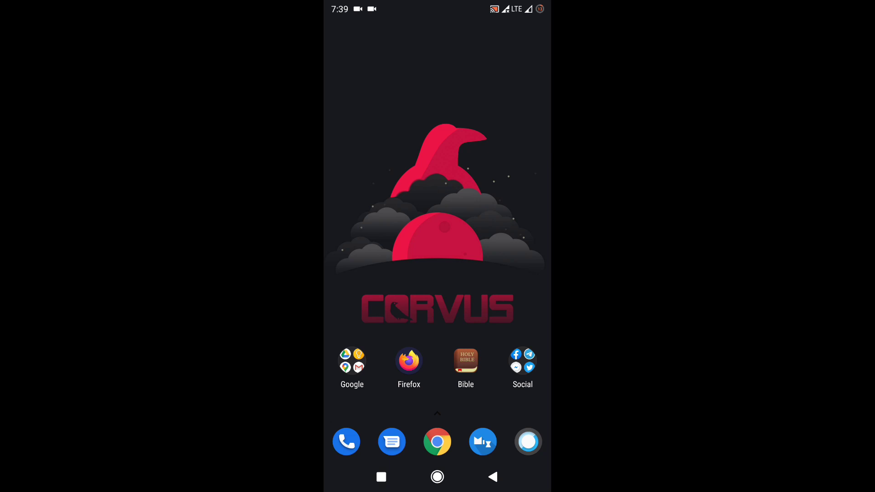
{"action": "left_click_drag", "start_coordinate": [513, 100], "coordinate": [514, 260]}
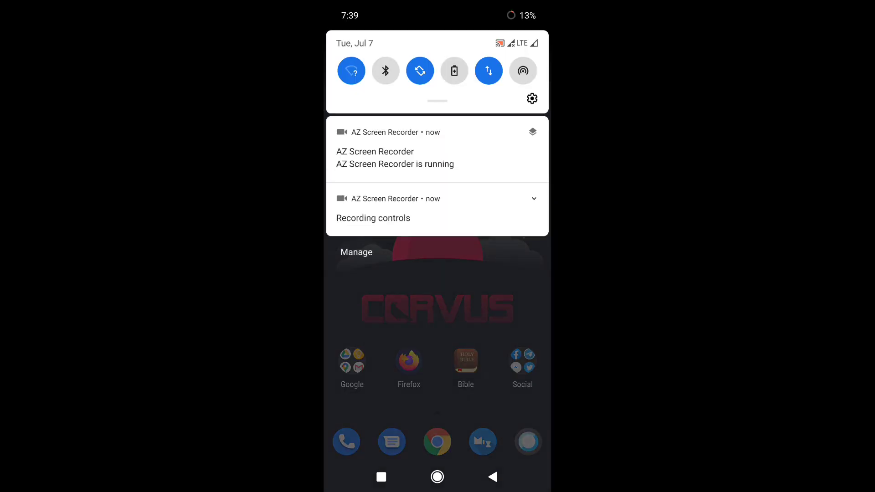
{"action": "mouse_move", "coordinate": [492, 110]}
{"action": "left_mouse_down"}
{"action": "mouse_move", "coordinate": [510, 98]}
{"action": "mouse_move", "coordinate": [479, 342]}
{"action": "mouse_move", "coordinate": [479, 45]}
{"action": "left_mouse_up"}
{"action": "left_click", "coordinate": [533, 98]}
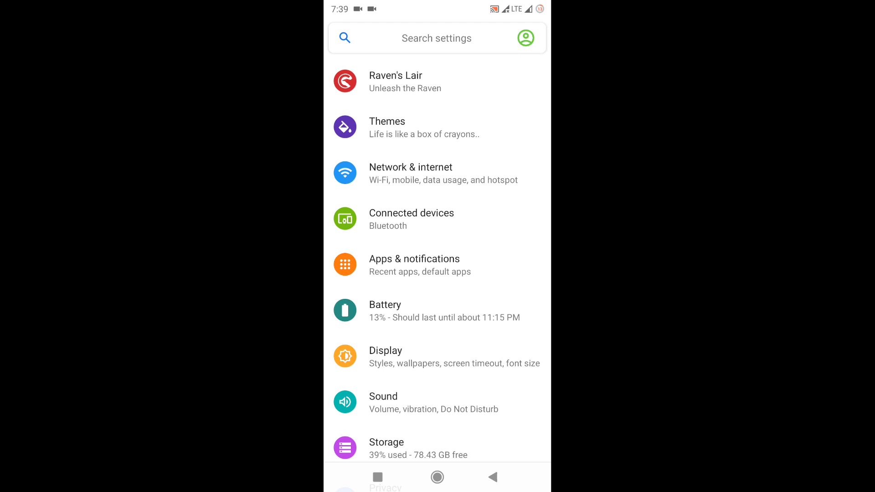
Open Raven's Lair, glance at notification settings, then open Miscellaneous.
{"action": "left_click", "coordinate": [397, 82]}
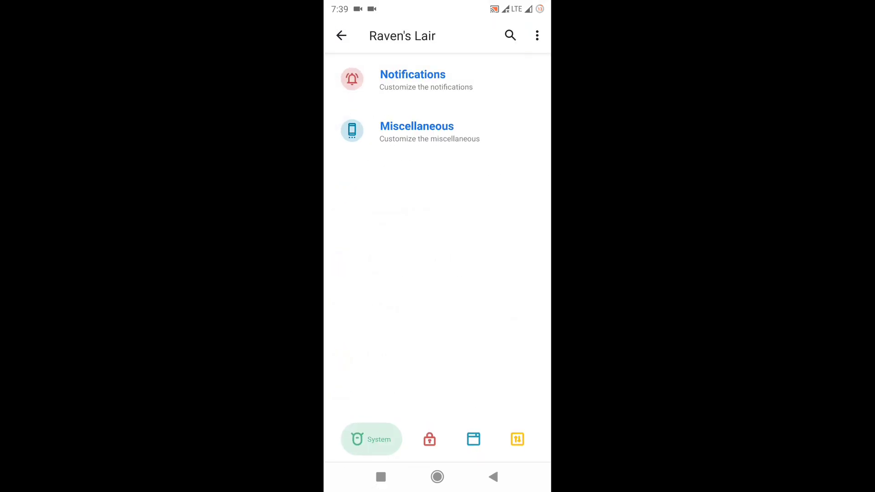
{"action": "left_click", "coordinate": [448, 87]}
{"action": "left_click_drag", "start_coordinate": [438, 383], "coordinate": [437, 277]}
{"action": "left_click_drag", "start_coordinate": [452, 410], "coordinate": [470, 202]}
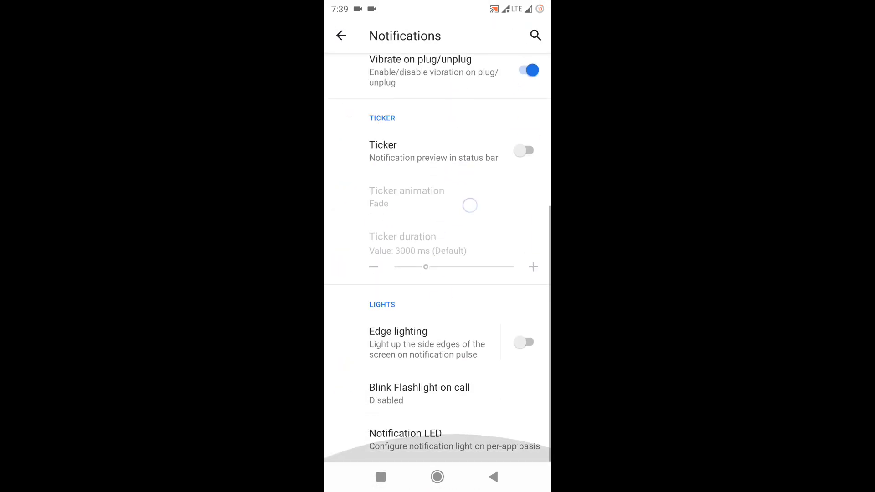
{"action": "left_click", "coordinate": [341, 36]}
{"action": "left_click", "coordinate": [413, 126]}
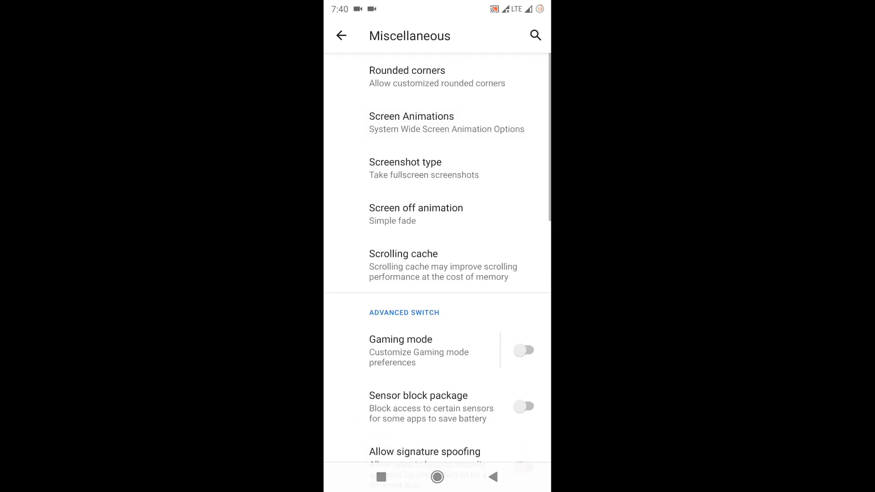
In Rounded corners, turn off Use framework values and adjust the corner content padding.
{"action": "left_click", "coordinate": [481, 83]}
{"action": "left_click", "coordinate": [528, 81]}
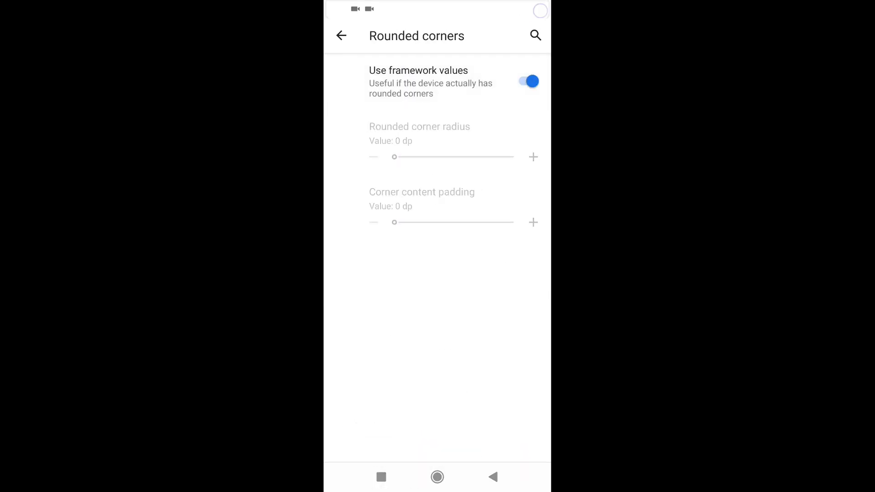
{"action": "left_click", "coordinate": [528, 81]}
{"action": "left_click_drag", "start_coordinate": [393, 222], "coordinate": [446, 223]}
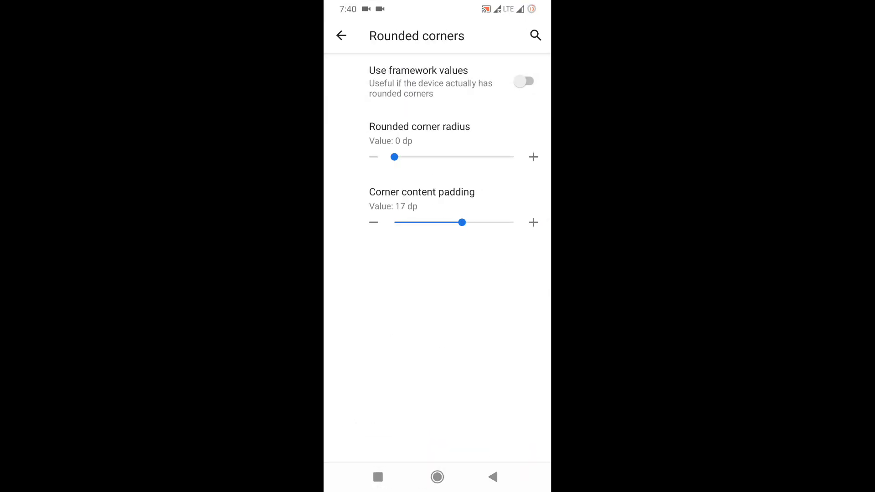
{"action": "left_click", "coordinate": [373, 223]}
{"action": "left_click", "coordinate": [341, 36]}
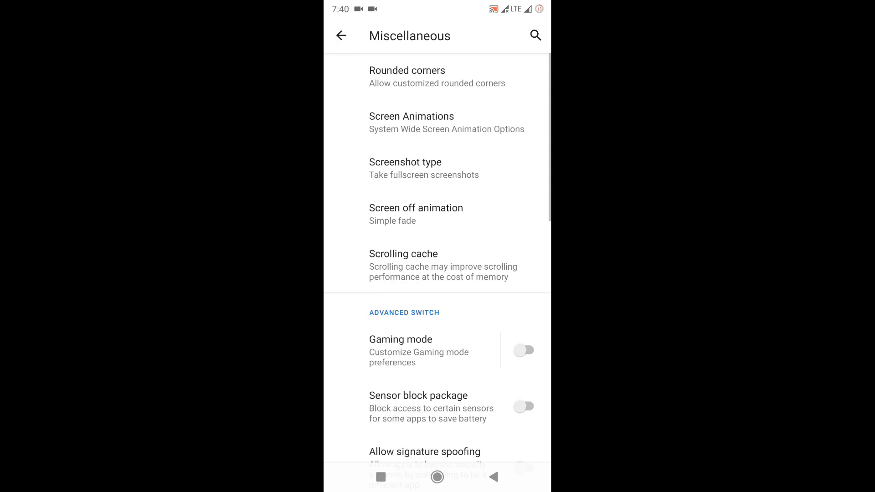
Keep Fullscreen as the screenshot type, take a screenshot, and return to Raven's Lair.
{"action": "left_click", "coordinate": [406, 164]}
{"action": "left_click", "coordinate": [447, 220]}
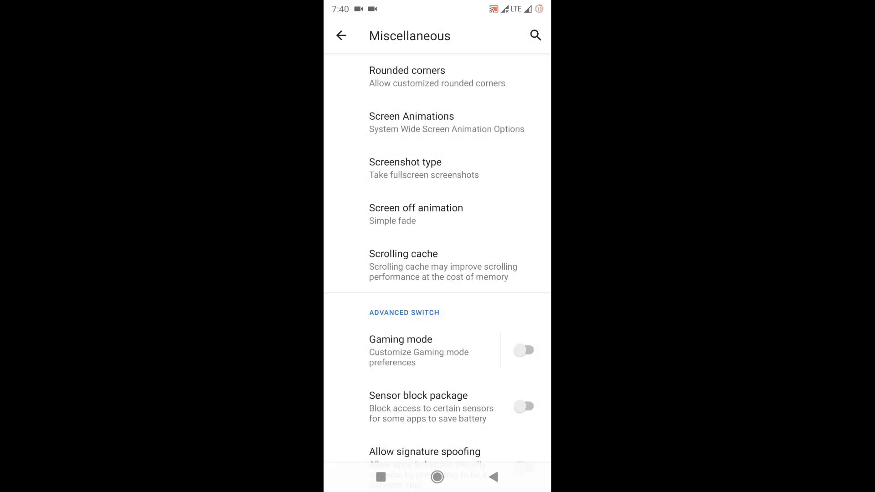
{"action": "left_click", "coordinate": [385, 433]}
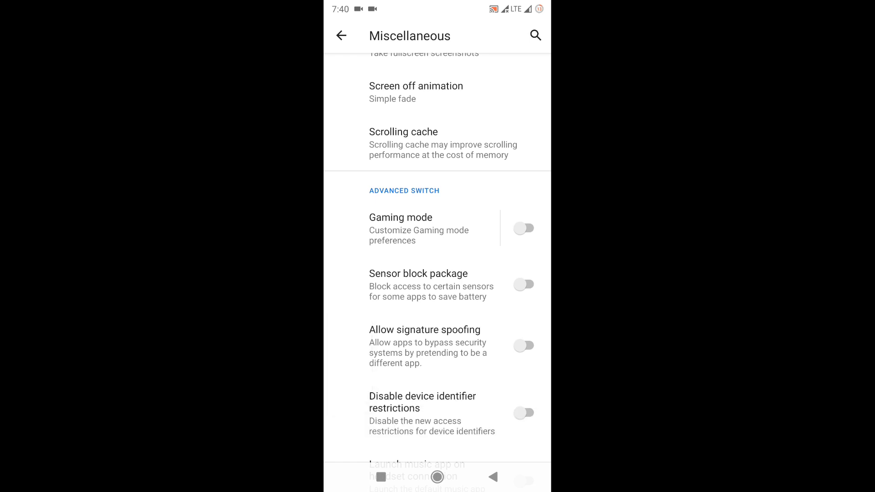
{"action": "scroll", "coordinate": [453, 358], "scroll_direction": "down", "scroll_amount": 2}
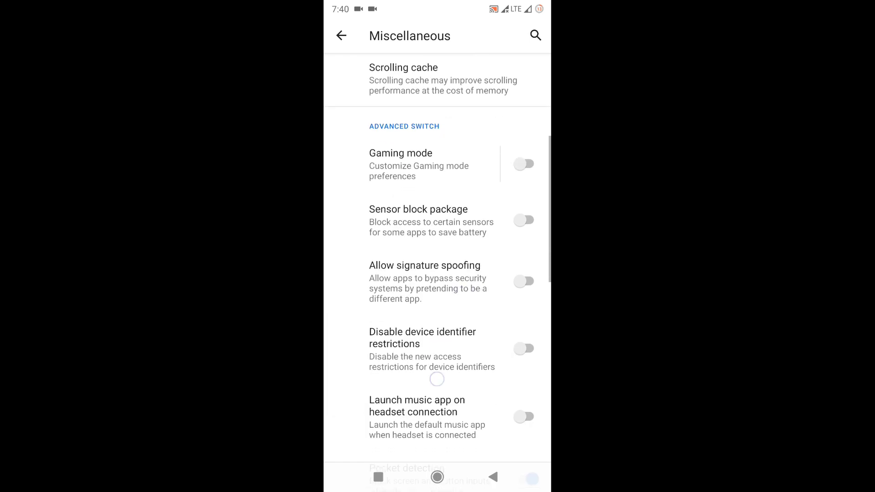
{"action": "scroll", "coordinate": [453, 358], "scroll_direction": "down", "scroll_amount": 2}
{"action": "scroll", "coordinate": [453, 358], "scroll_direction": "down", "scroll_amount": 2}
{"action": "scroll", "coordinate": [452, 358], "scroll_direction": "down", "scroll_amount": 2}
{"action": "scroll", "coordinate": [453, 358], "scroll_direction": "down", "scroll_amount": 2}
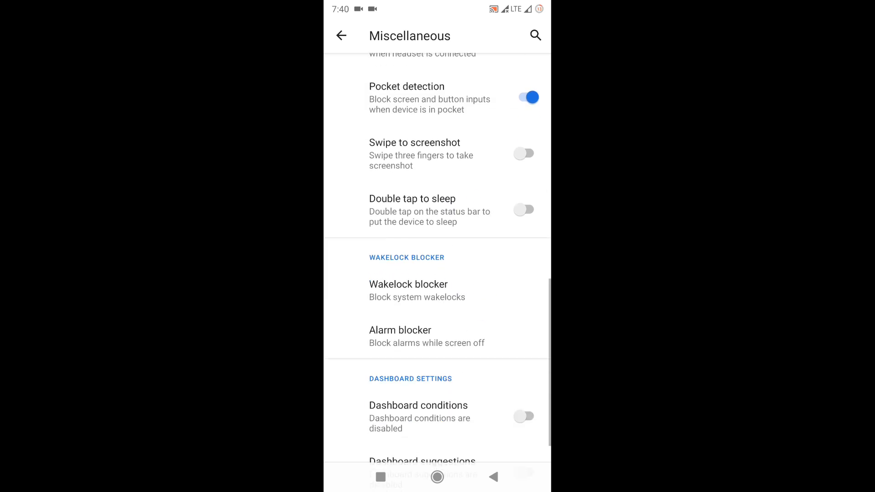
{"action": "scroll", "coordinate": [483, 303], "scroll_direction": "up", "scroll_amount": 1}
{"action": "scroll", "coordinate": [446, 395], "scroll_direction": "up", "scroll_amount": 4}
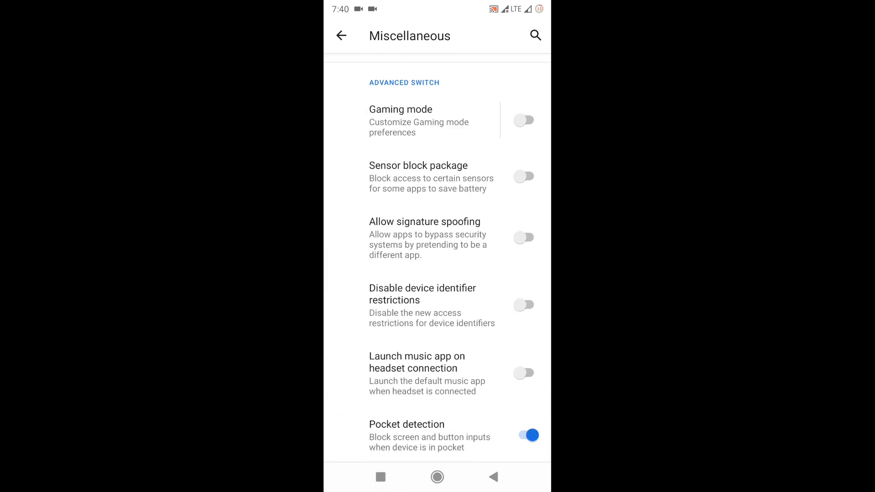
{"action": "left_click", "coordinate": [342, 36]}
Switch to the Lockscreen section and look over the Lockscreen items settings.
{"action": "left_click", "coordinate": [430, 439]}
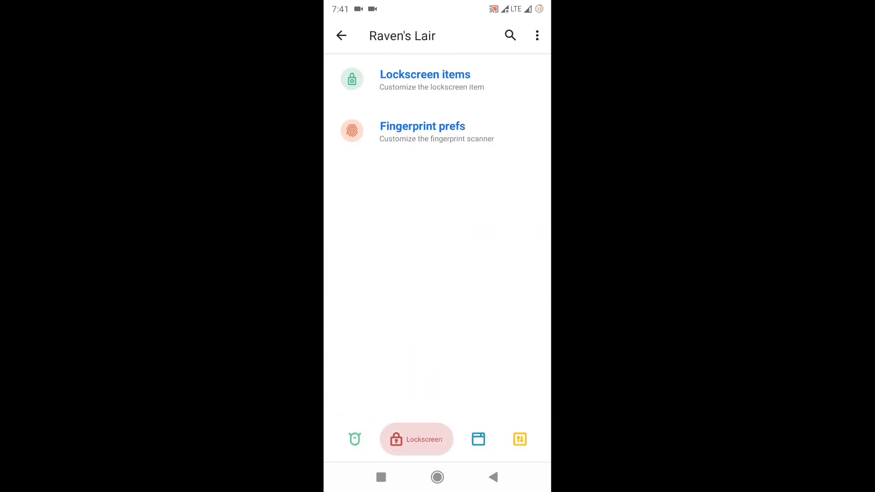
{"action": "left_click", "coordinate": [460, 80]}
{"action": "scroll", "coordinate": [465, 264], "scroll_direction": "down", "scroll_amount": 2}
{"action": "scroll", "coordinate": [465, 264], "scroll_direction": "down", "scroll_amount": 3}
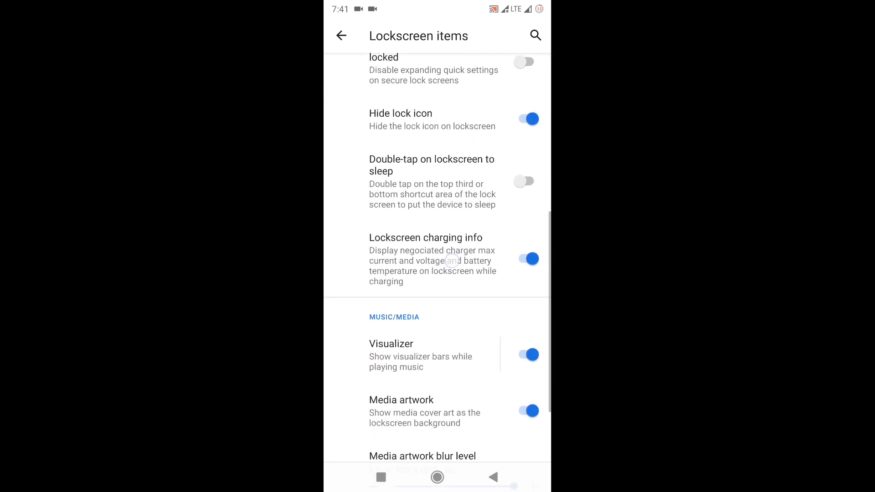
{"action": "scroll", "coordinate": [453, 230], "scroll_direction": "down", "scroll_amount": 2}
{"action": "scroll", "coordinate": [454, 231], "scroll_direction": "up", "scroll_amount": 5}
{"action": "left_click", "coordinate": [493, 477]}
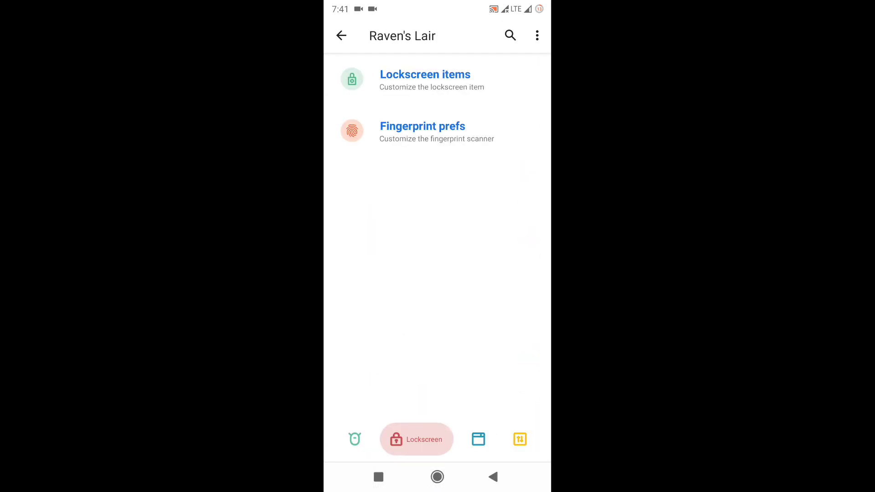
In Fingerprint prefs, toggle Recognizing animation off and back on, then open Icon customizer.
{"action": "left_click", "coordinate": [411, 129]}
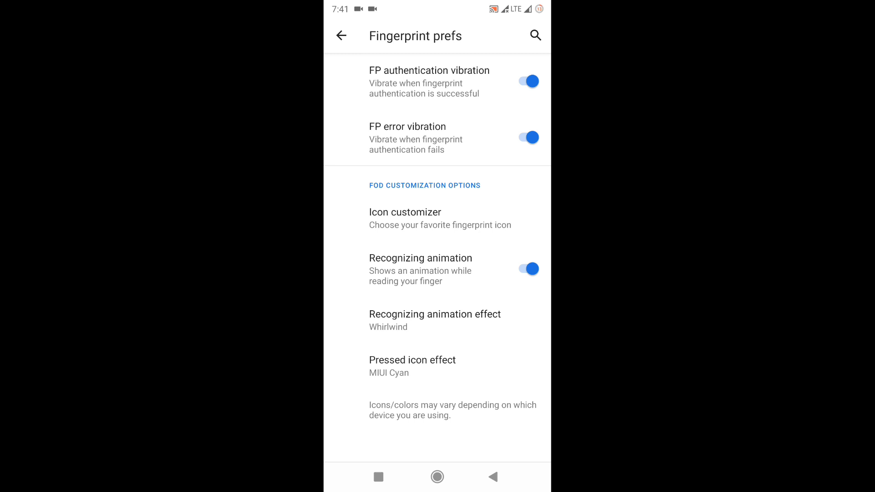
{"action": "left_click", "coordinate": [529, 269]}
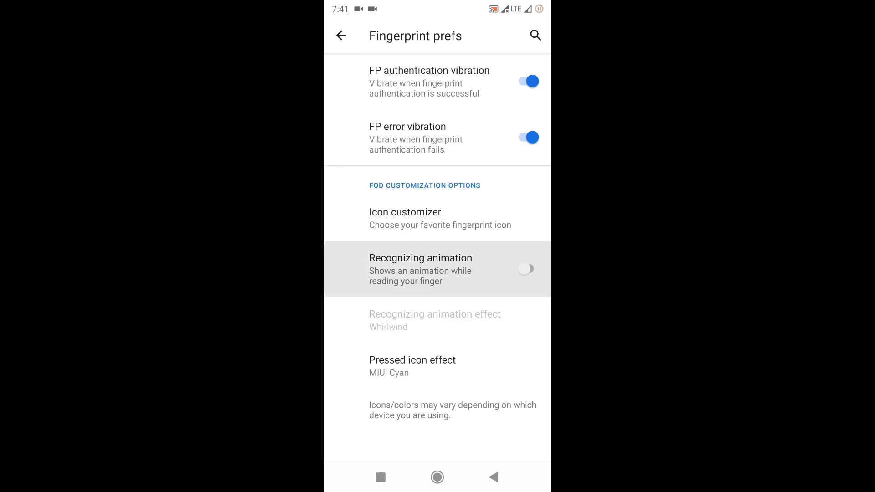
{"action": "left_click", "coordinate": [523, 269]}
{"action": "left_click", "coordinate": [466, 213]}
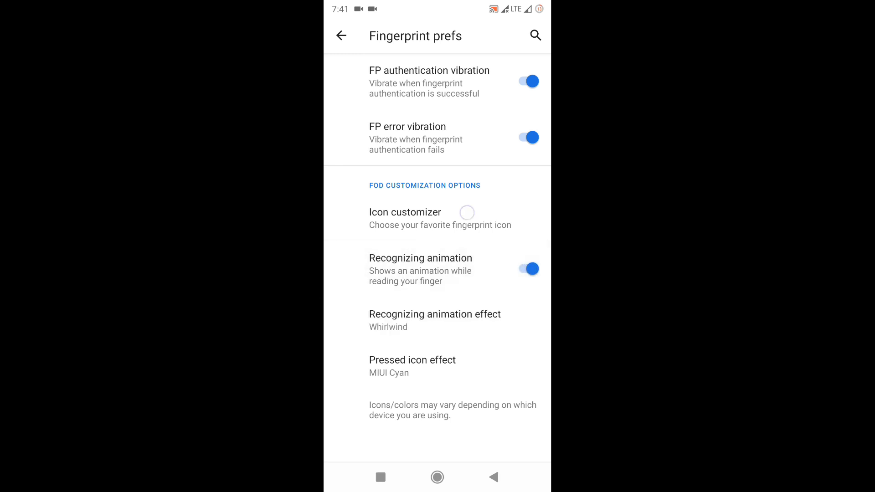
Preview the grey fingerprint icon on the lock screen, then switch back to the teal icon.
{"action": "left_click", "coordinate": [410, 86]}
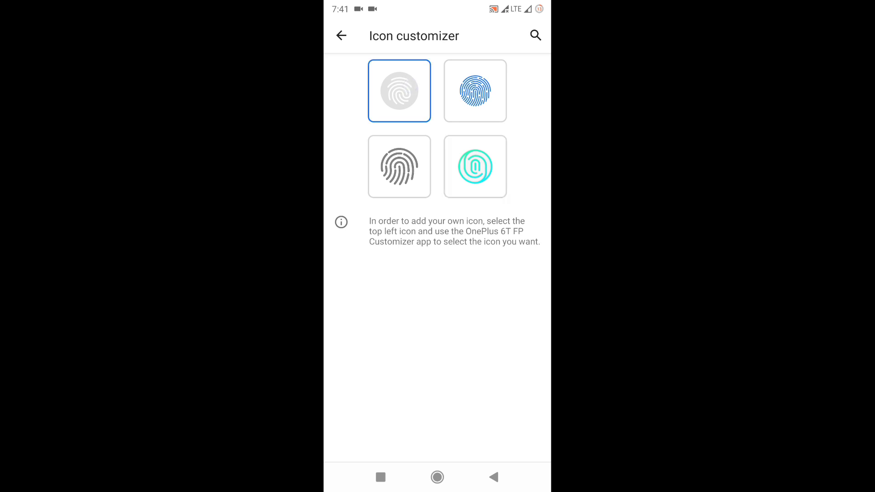
{"action": "key", "text": "XF86PowerOff"}
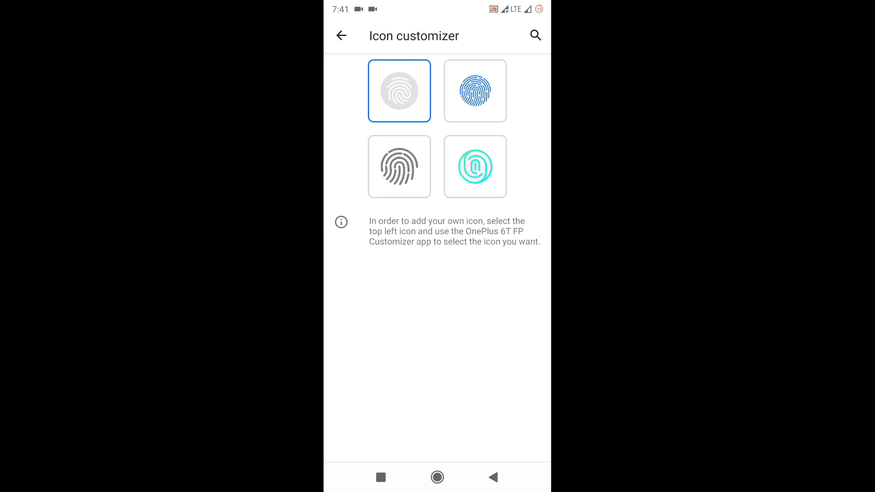
{"action": "key", "text": "XF86PowerOff"}
{"action": "key", "text": "XF86PowerOff"}
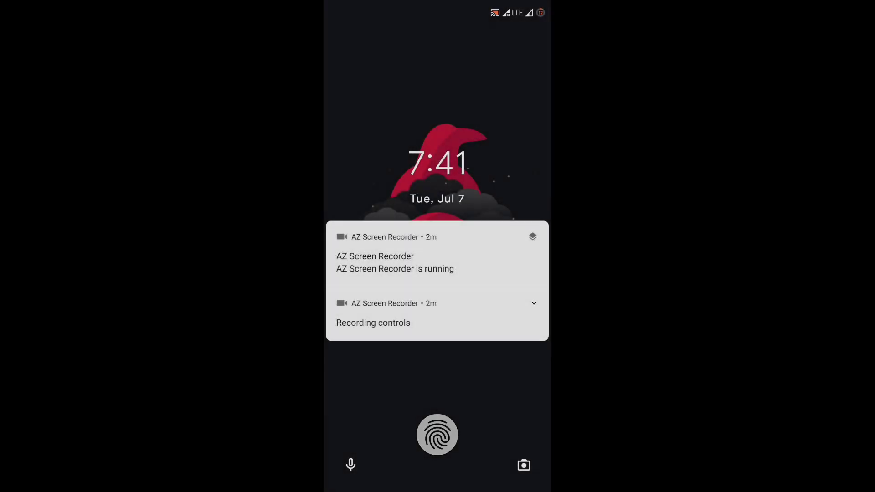
{"action": "left_click", "coordinate": [438, 435]}
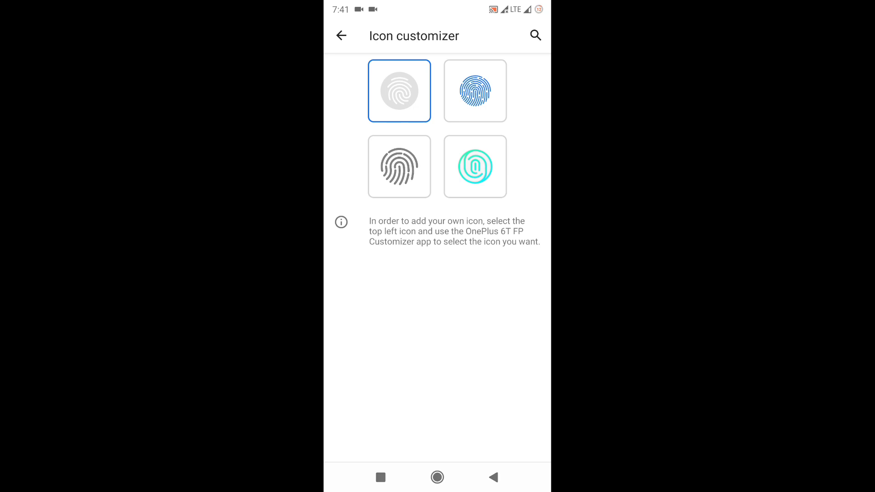
{"action": "left_click", "coordinate": [477, 163]}
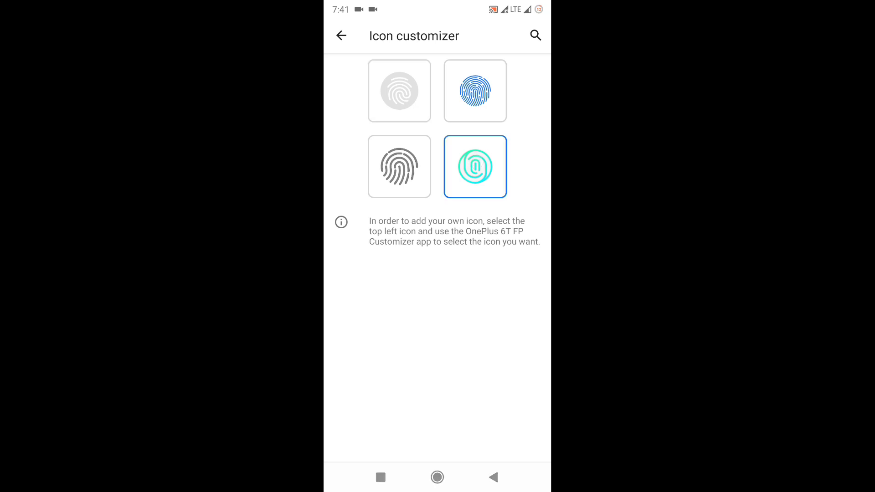
{"action": "left_click", "coordinate": [493, 477]}
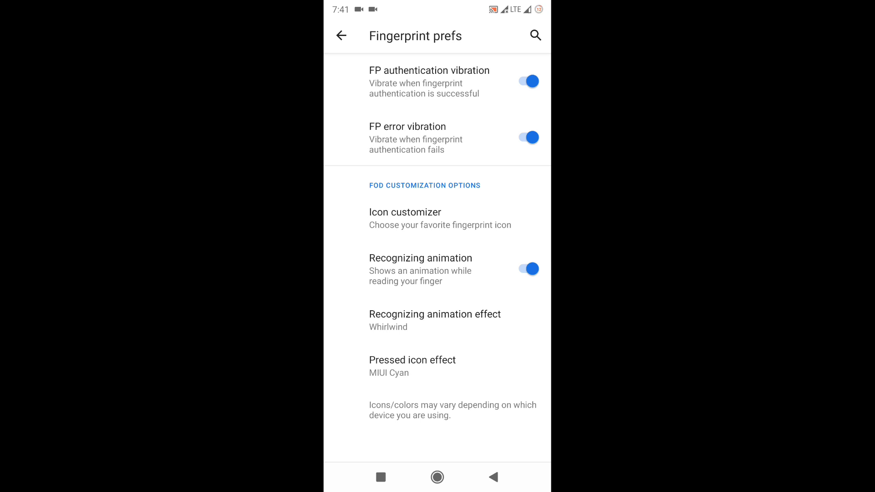
Set the recognizing animation effect to ColorOS7 1, test it by unlocking, and return to Raven's Lair.
{"action": "left_click", "coordinate": [435, 320]}
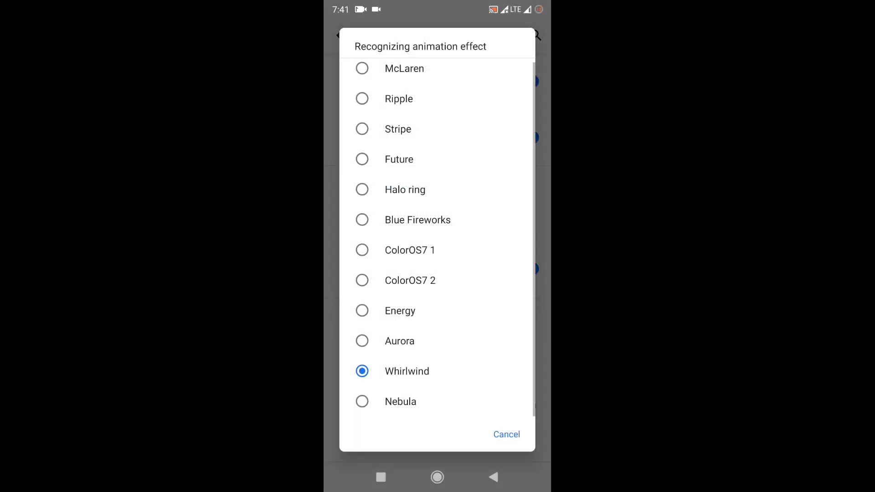
{"action": "left_click", "coordinate": [436, 250]}
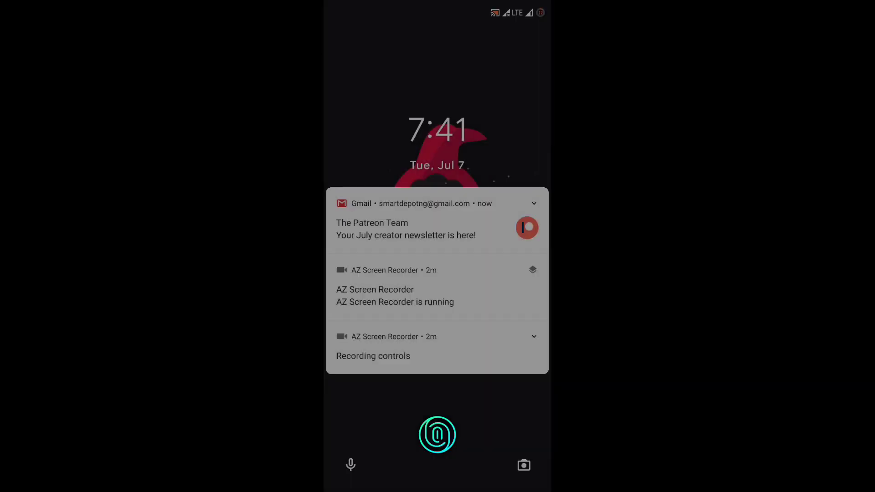
{"action": "left_click", "coordinate": [438, 435]}
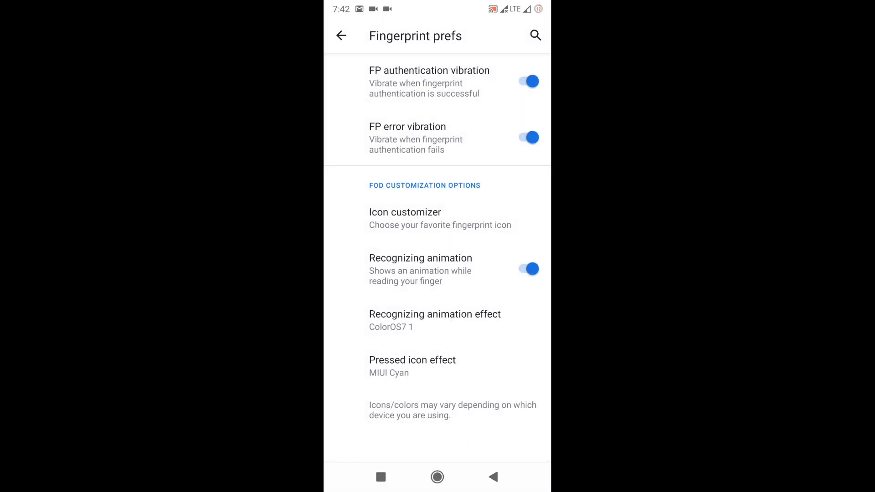
{"action": "left_click", "coordinate": [493, 477]}
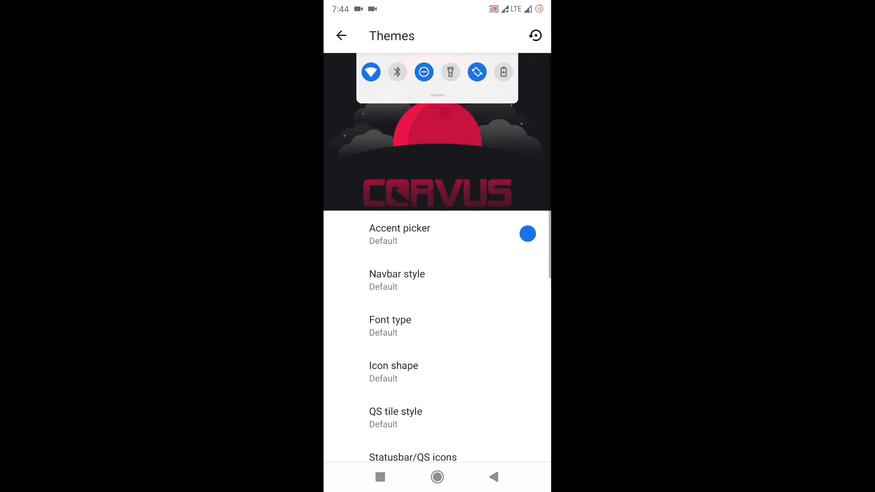
Preview an orange accent hue, then dismiss it without applying.
{"action": "left_click", "coordinate": [524, 234]}
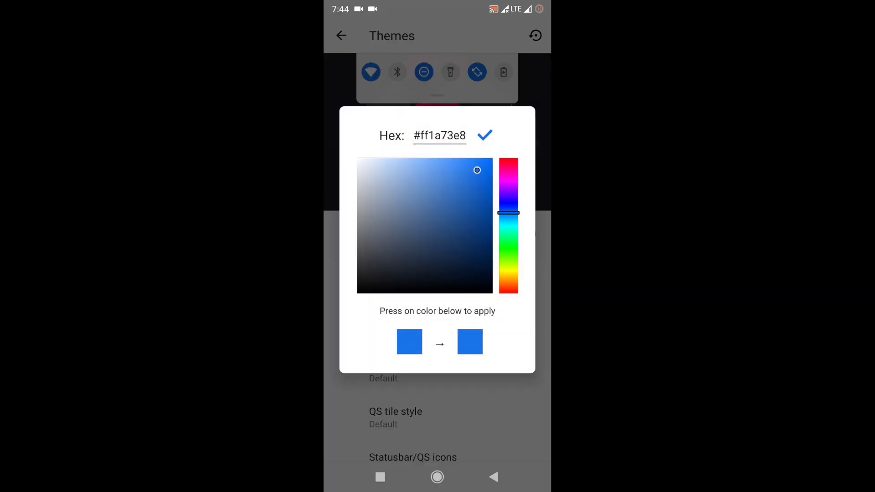
{"action": "mouse_move", "coordinate": [509, 194]}
{"action": "left_mouse_down"}
{"action": "mouse_move", "coordinate": [508, 235]}
{"action": "mouse_move", "coordinate": [508, 171]}
{"action": "mouse_move", "coordinate": [493, 291]}
{"action": "mouse_move", "coordinate": [507, 246]}
{"action": "mouse_move", "coordinate": [509, 259]}
{"action": "left_mouse_up"}
{"action": "key", "text": "Escape"}
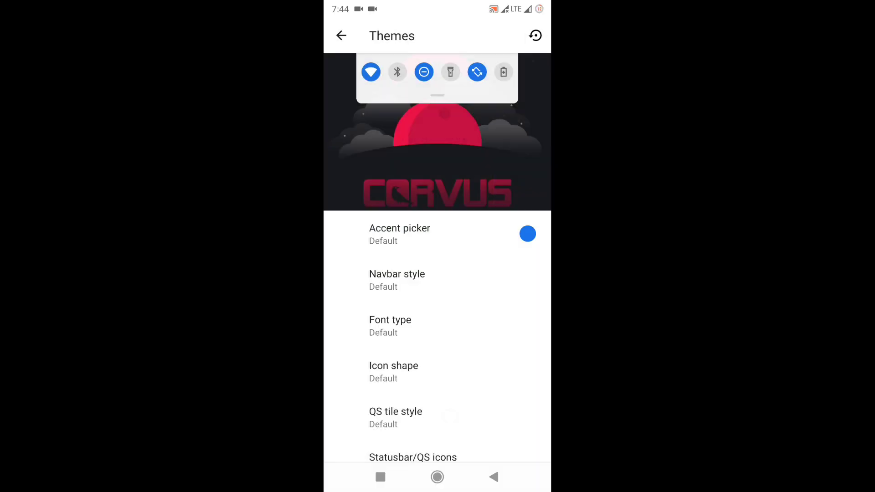
Try the Aclonica and Arvolato system fonts, then restore the Default font.
{"action": "left_click", "coordinate": [425, 328]}
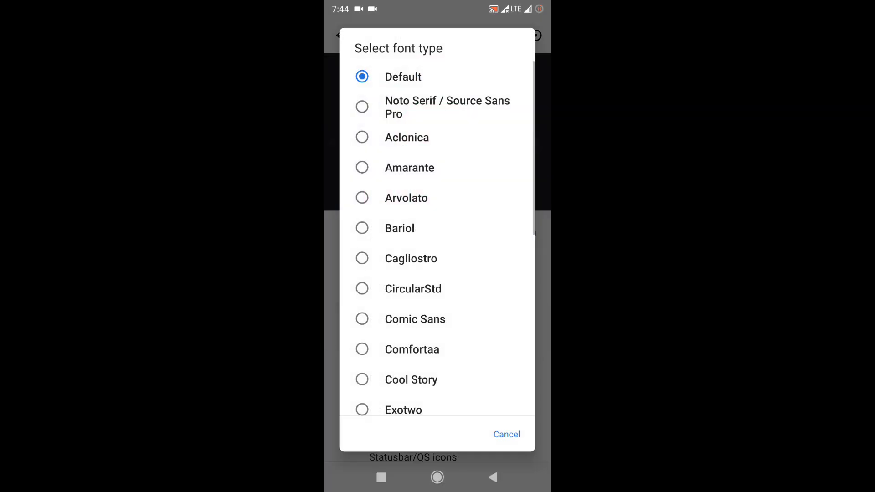
{"action": "left_click", "coordinate": [407, 138]}
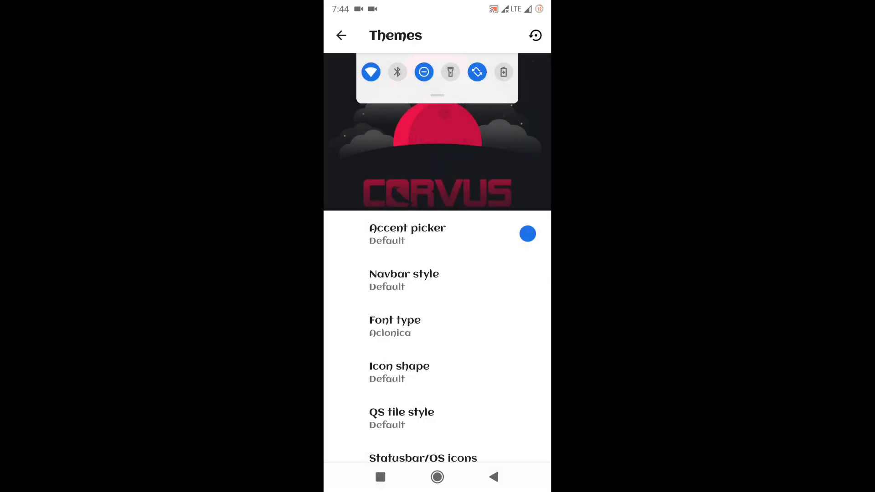
{"action": "left_click", "coordinate": [425, 326]}
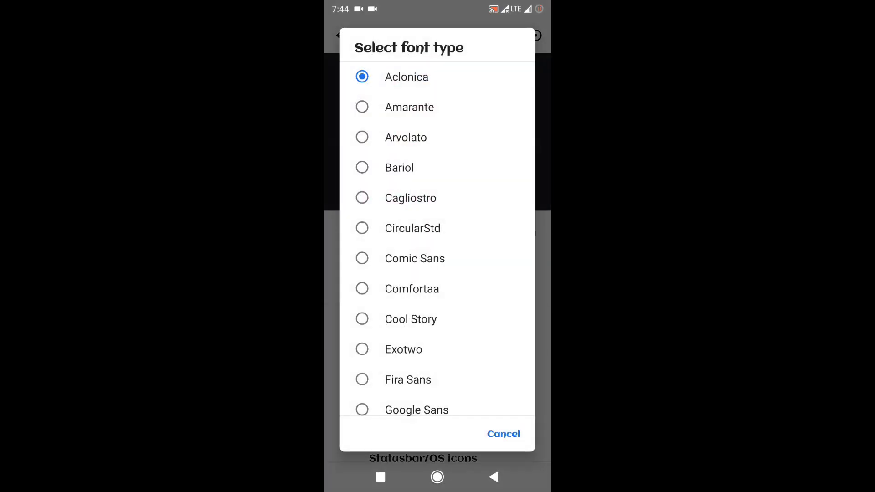
{"action": "left_click_drag", "start_coordinate": [437, 146], "coordinate": [438, 218]}
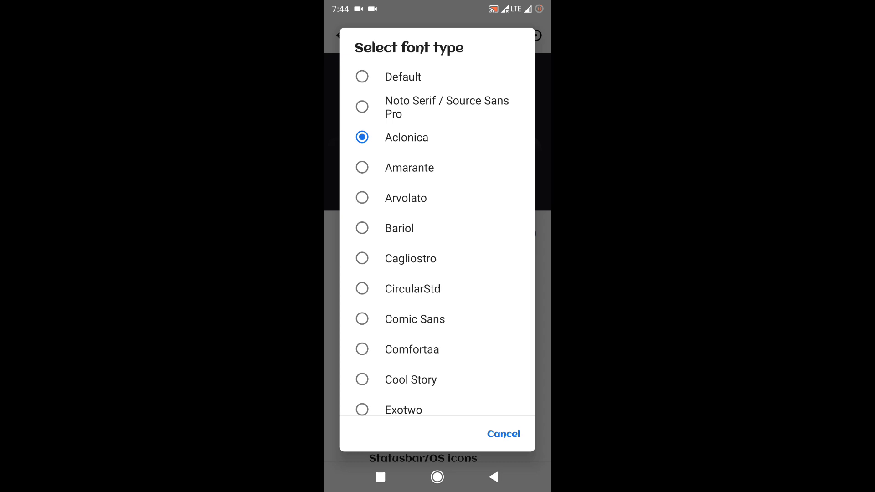
{"action": "left_click", "coordinate": [411, 197]}
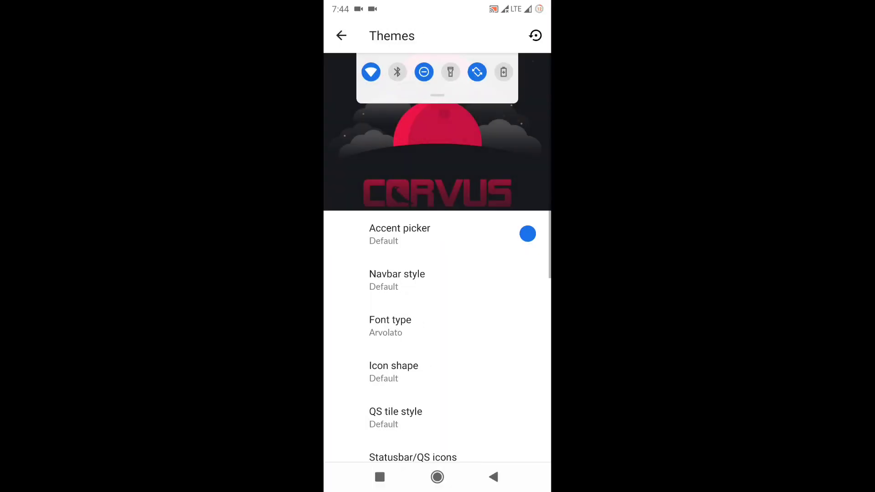
{"action": "mouse_move", "coordinate": [447, 355]}
{"action": "left_mouse_down"}
{"action": "mouse_move", "coordinate": [448, 289]}
{"action": "mouse_move", "coordinate": [448, 356]}
{"action": "left_mouse_up"}
{"action": "left_click", "coordinate": [405, 332]}
{"action": "left_click_drag", "start_coordinate": [411, 89], "coordinate": [410, 212]}
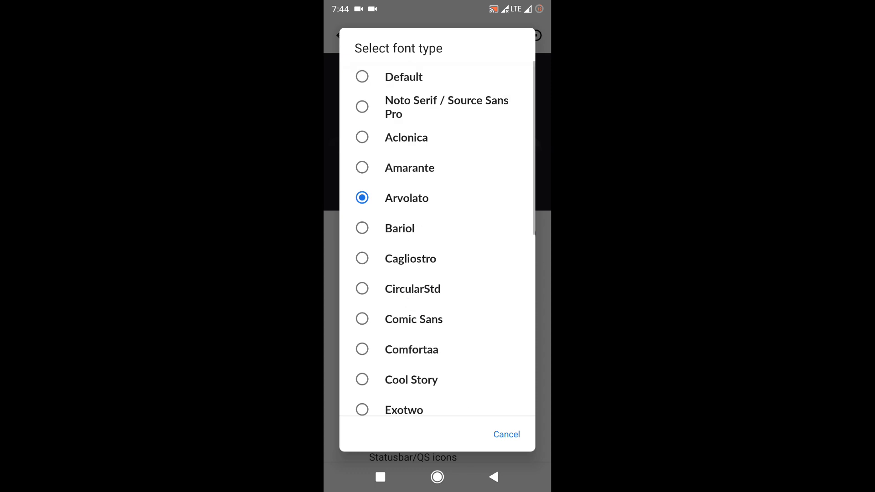
{"action": "left_click", "coordinate": [411, 78]}
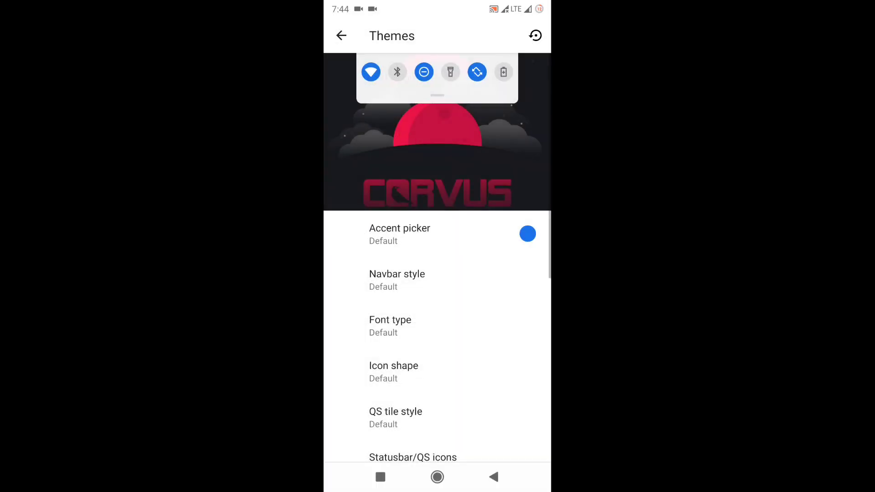
{"action": "left_click_drag", "start_coordinate": [456, 346], "coordinate": [456, 283]}
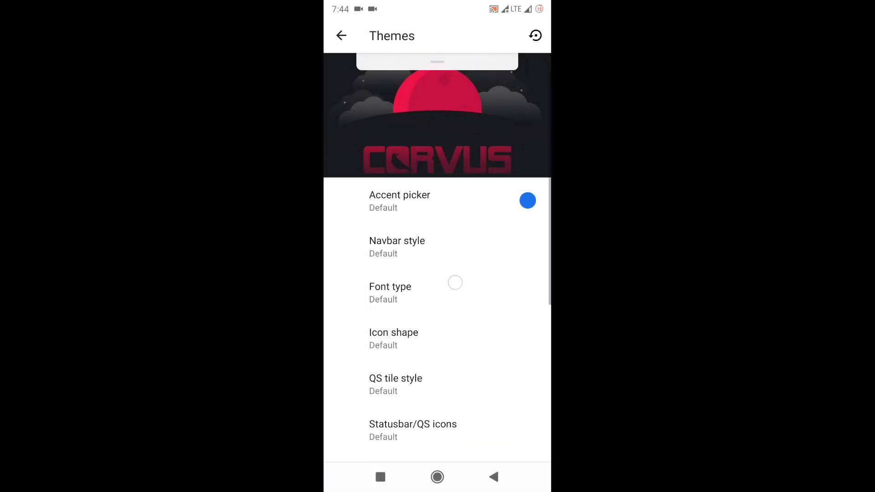
Choose Teardrop for icon shape and Dual-toned circle for QS tile style.
{"action": "left_click", "coordinate": [416, 309]}
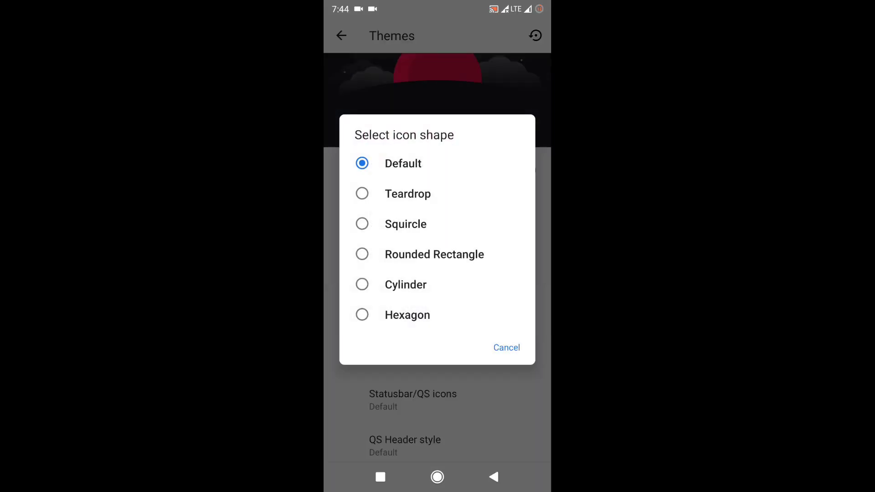
{"action": "left_click", "coordinate": [407, 194]}
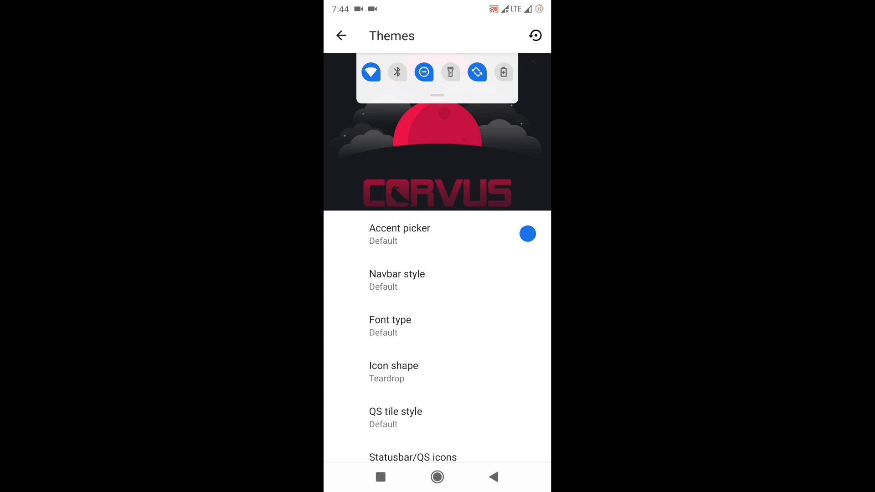
{"action": "left_click_drag", "start_coordinate": [467, 361], "coordinate": [469, 332]}
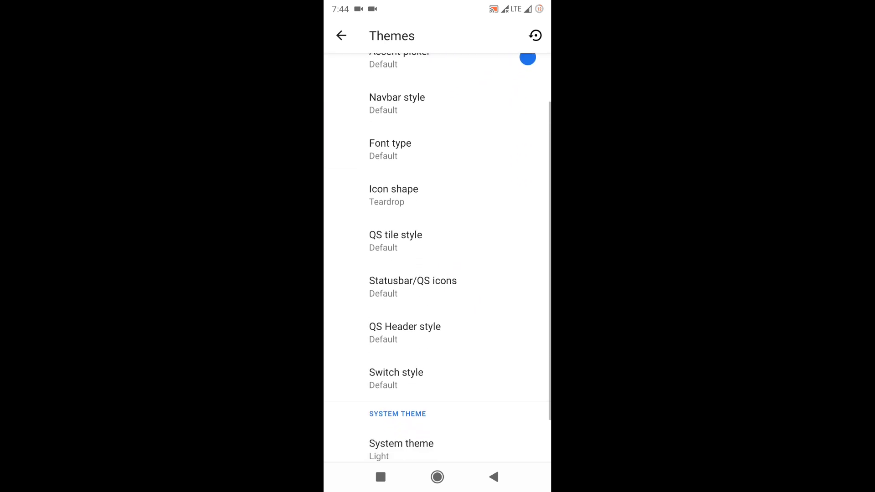
{"action": "left_click", "coordinate": [396, 237]}
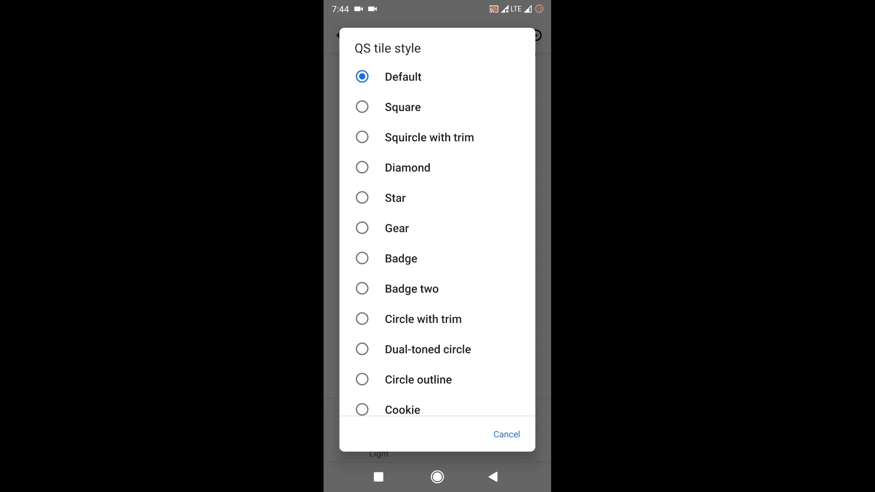
{"action": "left_click_drag", "start_coordinate": [456, 351], "coordinate": [456, 292]}
{"action": "left_click_drag", "start_coordinate": [440, 367], "coordinate": [440, 319]}
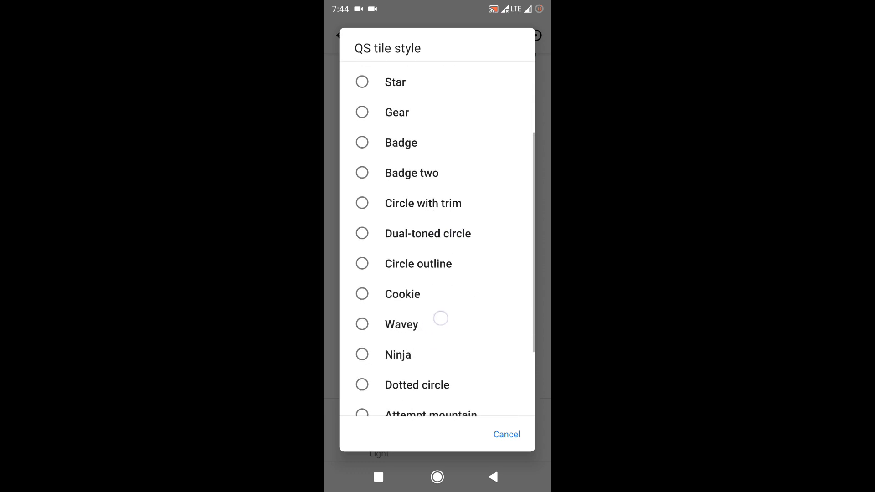
{"action": "left_click", "coordinate": [445, 237]}
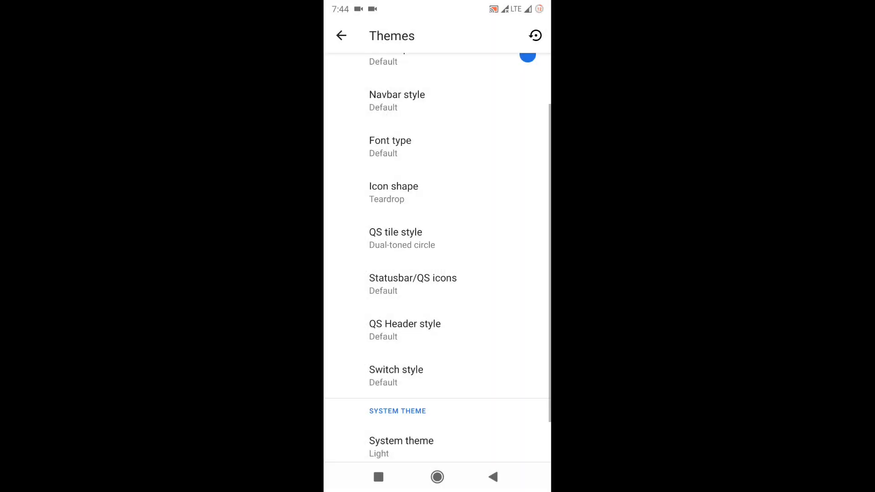
Pull down quick settings to the full tile grid, then dismiss the shade.
{"action": "left_click_drag", "start_coordinate": [438, 6], "coordinate": [438, 274]}
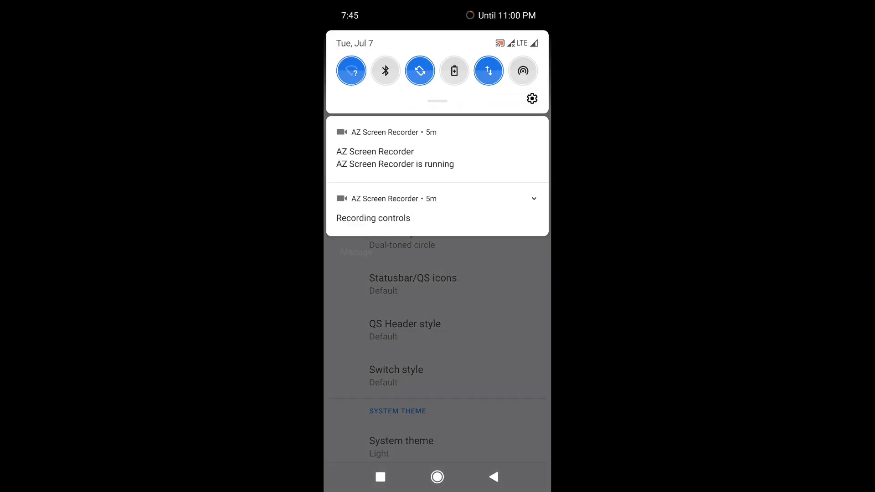
{"action": "left_click_drag", "start_coordinate": [438, 103], "coordinate": [438, 343]}
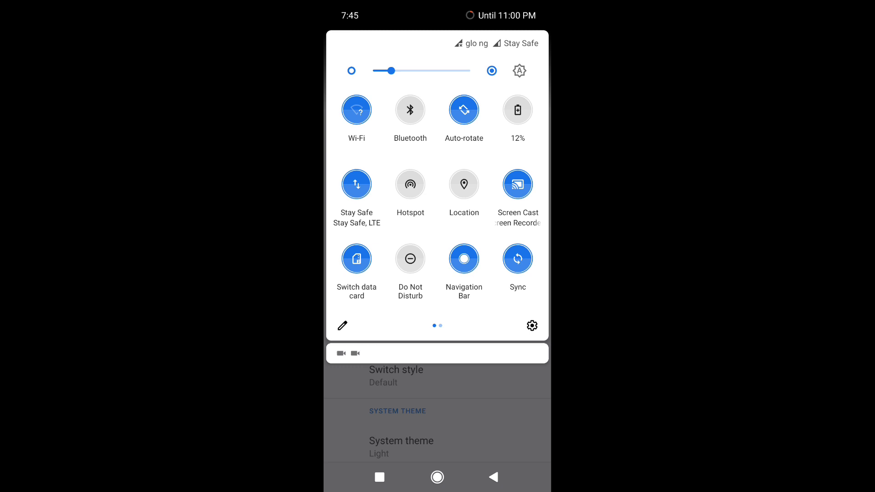
{"action": "left_click_drag", "start_coordinate": [442, 402], "coordinate": [469, 171]}
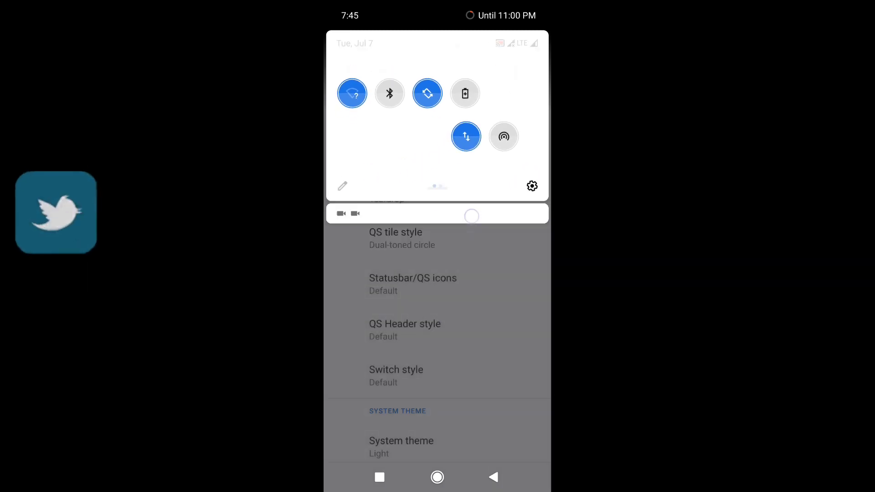
Choose Pitch black as the system theme and go back to Settings.
{"action": "left_click", "coordinate": [402, 441]}
{"action": "left_click", "coordinate": [431, 183]}
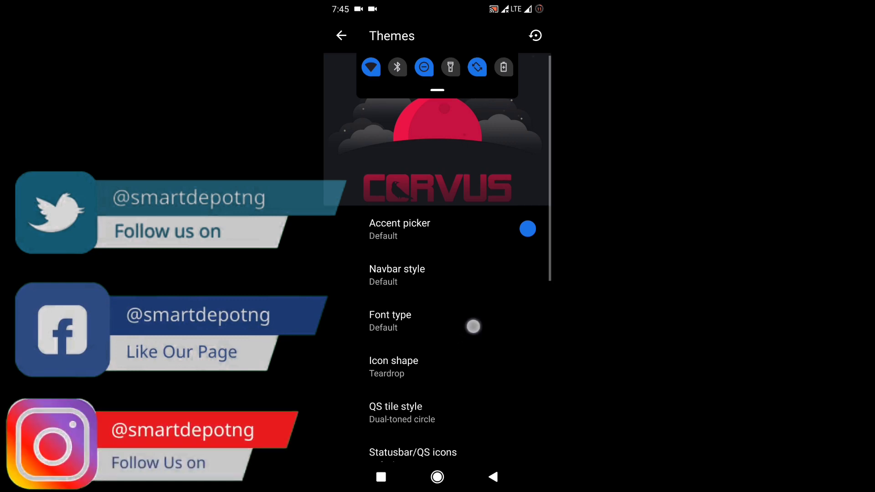
{"action": "mouse_move", "coordinate": [528, 324]}
{"action": "left_mouse_down"}
{"action": "mouse_move", "coordinate": [459, 237]}
{"action": "mouse_move", "coordinate": [461, 287]}
{"action": "left_mouse_up"}
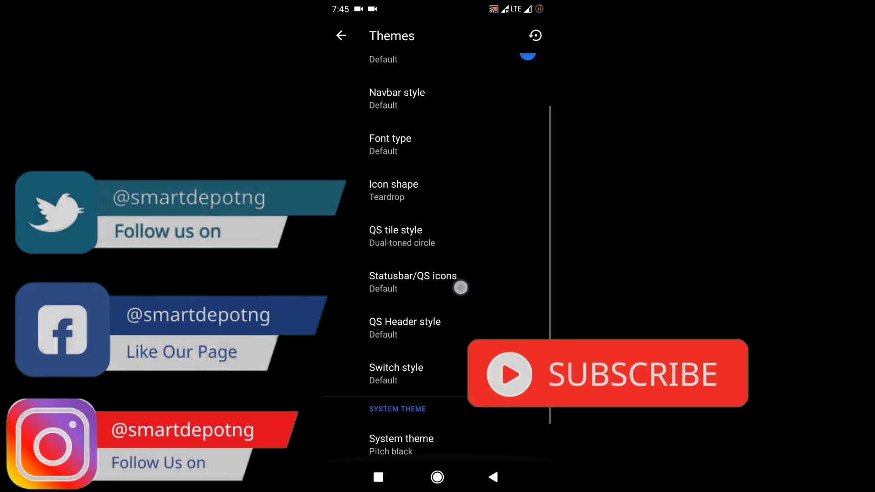
{"action": "left_click", "coordinate": [493, 478]}
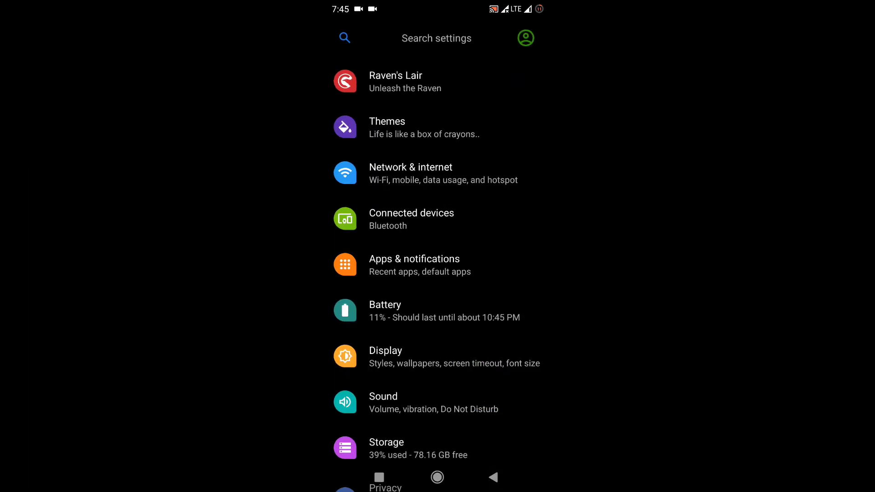
In Display's clock styles, preview Divided Lines, MNML's Box, SFUNY and Oroño.
{"action": "left_click", "coordinate": [434, 367]}
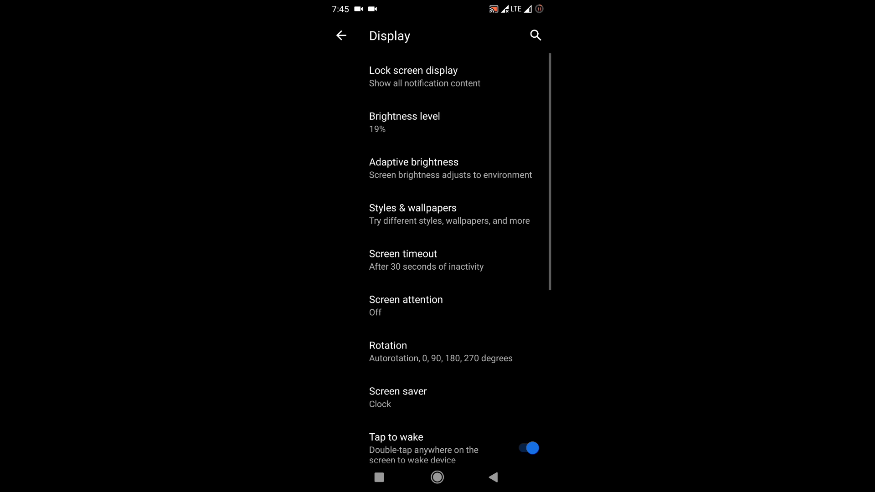
{"action": "left_click", "coordinate": [479, 212]}
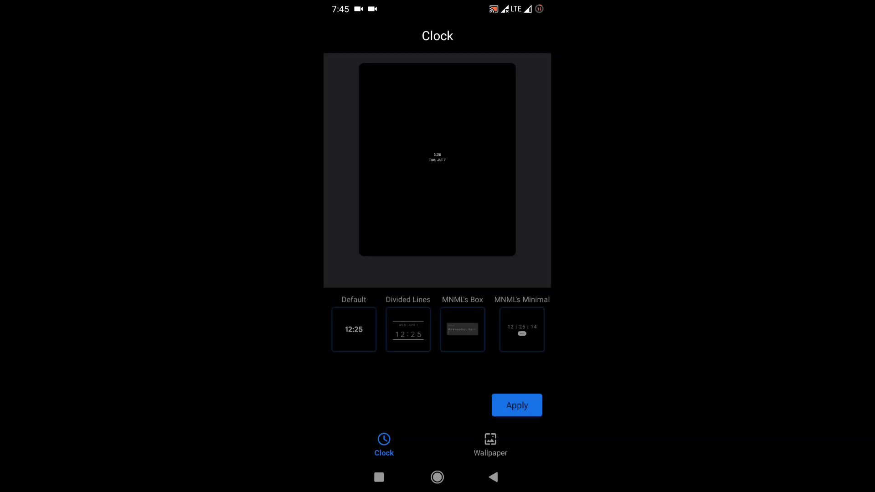
{"action": "left_click", "coordinate": [408, 329]}
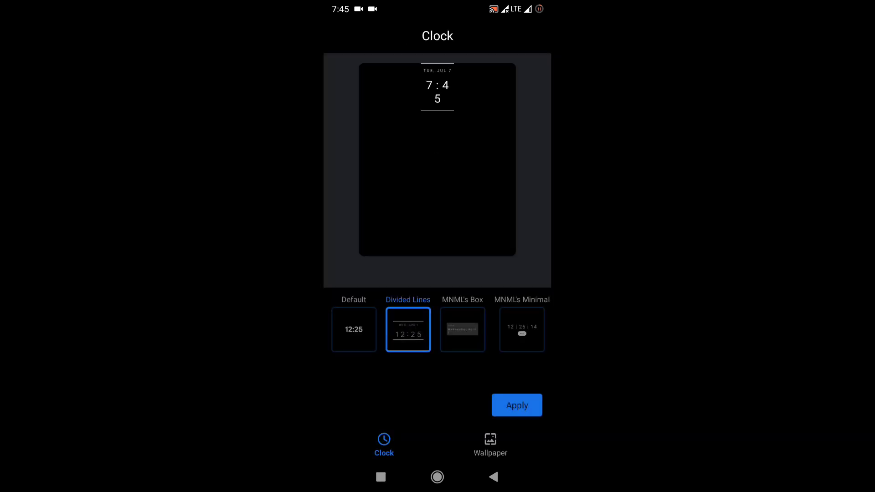
{"action": "left_click_drag", "start_coordinate": [478, 334], "coordinate": [441, 341]}
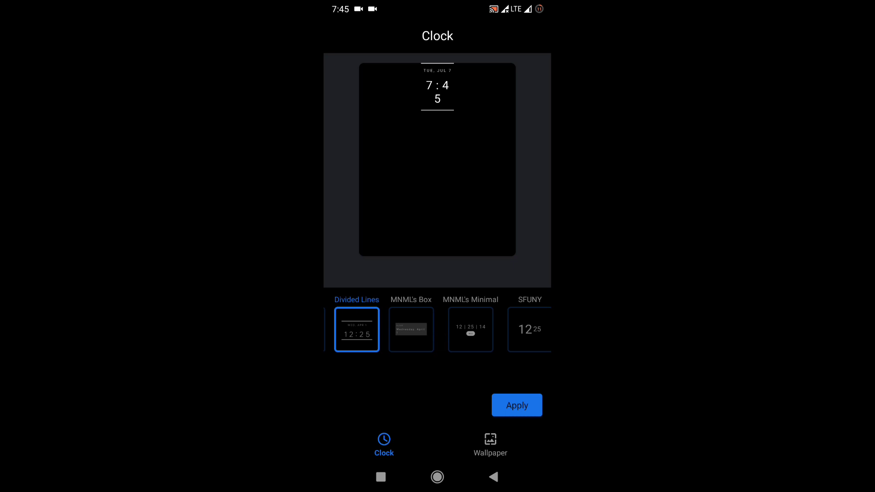
{"action": "left_click", "coordinate": [411, 331]}
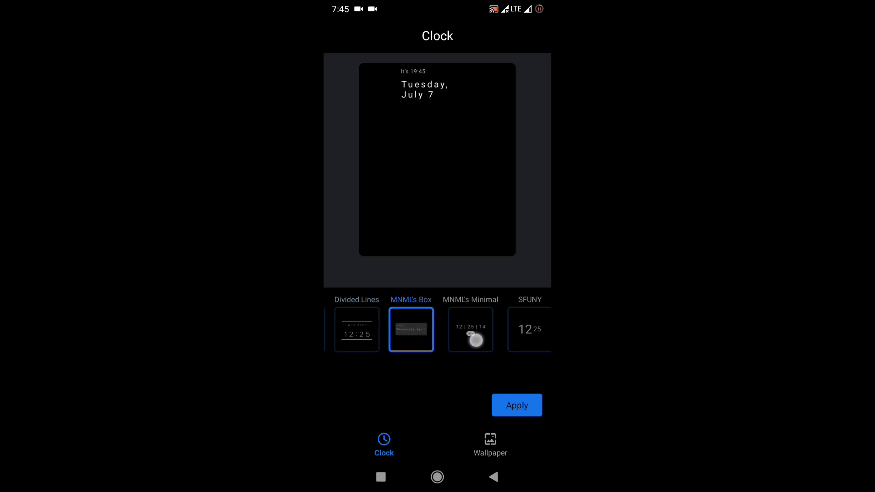
{"action": "left_click_drag", "start_coordinate": [477, 339], "coordinate": [391, 359]}
{"action": "left_click", "coordinate": [466, 329]}
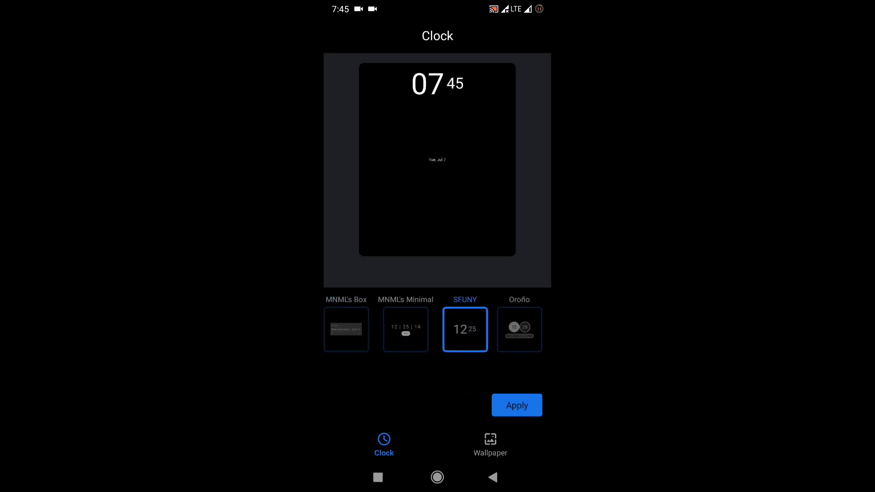
{"action": "left_click", "coordinate": [519, 328]}
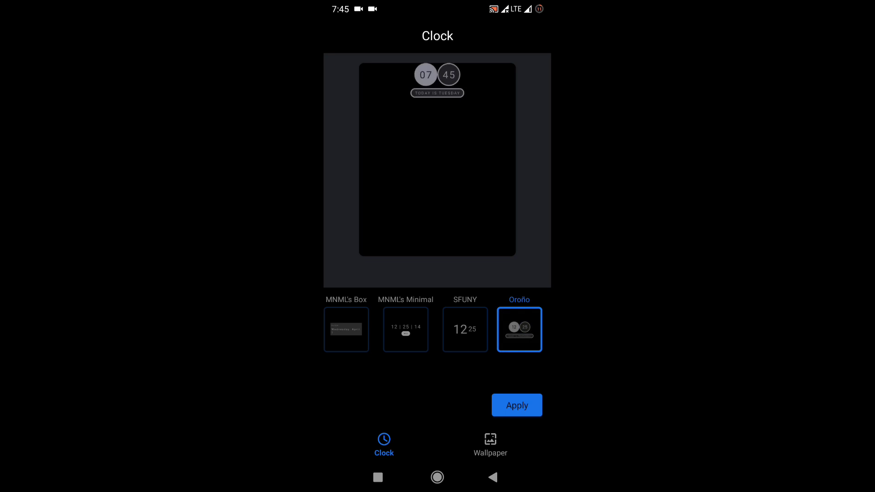
Return to Display and pick One UI from the navbar style choices.
{"action": "left_click", "coordinate": [493, 478]}
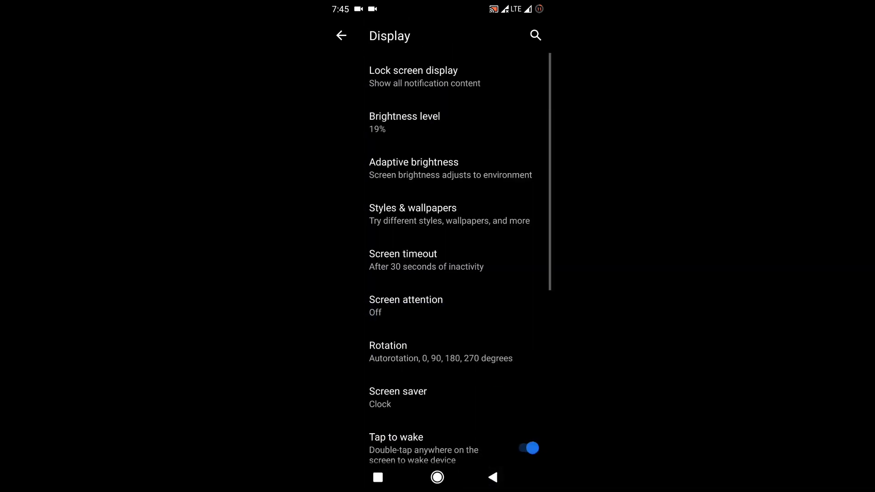
{"action": "left_click_drag", "start_coordinate": [455, 390], "coordinate": [465, 323]}
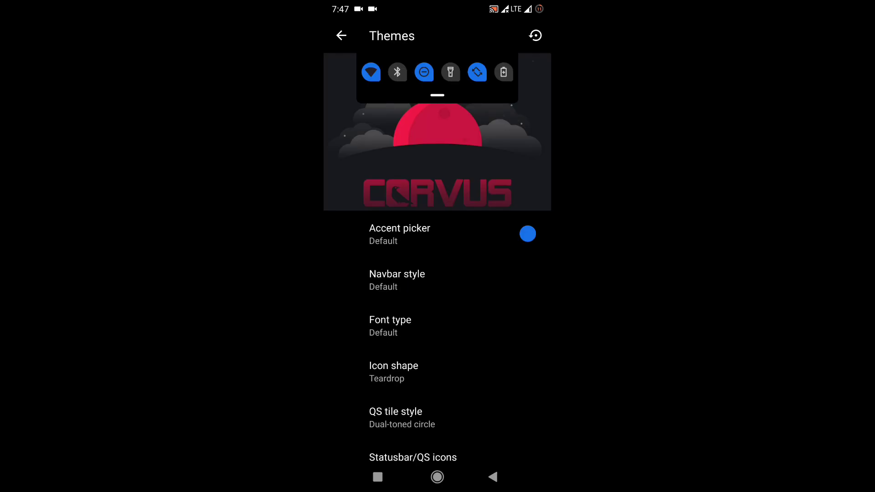
{"action": "left_click", "coordinate": [397, 279]}
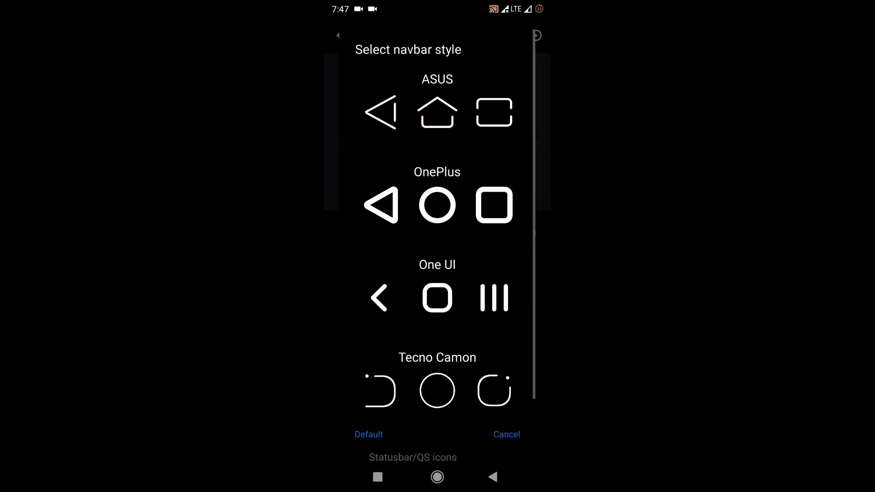
{"action": "mouse_move", "coordinate": [469, 277]}
{"action": "left_mouse_down"}
{"action": "mouse_move", "coordinate": [465, 234]}
{"action": "mouse_move", "coordinate": [443, 348]}
{"action": "mouse_move", "coordinate": [406, 363]}
{"action": "mouse_move", "coordinate": [470, 271]}
{"action": "left_mouse_up"}
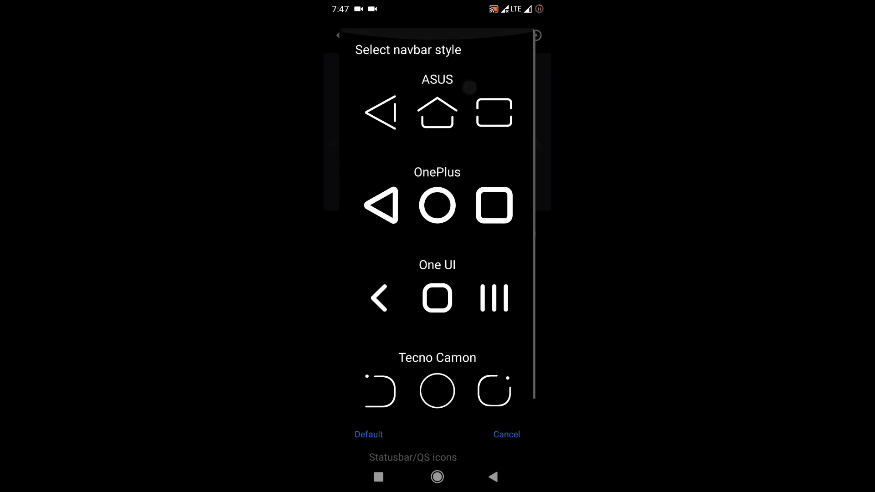
{"action": "left_click_drag", "start_coordinate": [479, 72], "coordinate": [467, 255]}
{"action": "left_click", "coordinate": [496, 281]}
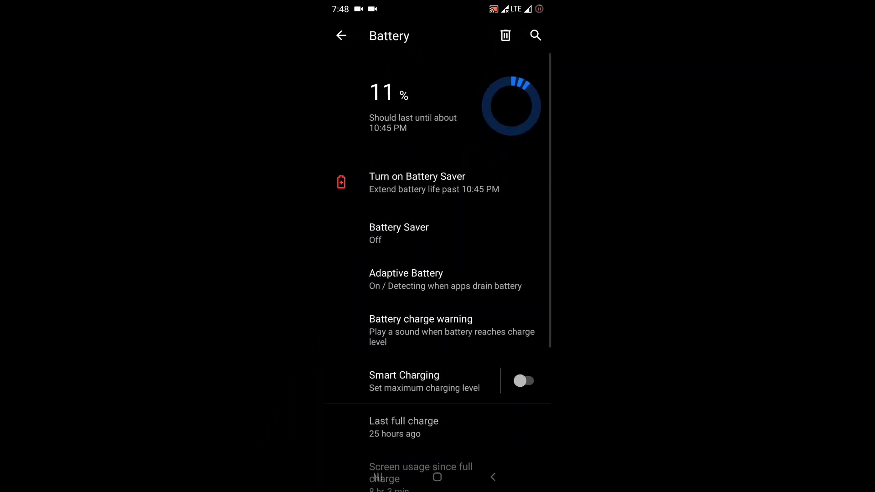
{"action": "scroll", "coordinate": [447, 321], "scroll_direction": "down", "scroll_amount": 2}
{"action": "scroll", "coordinate": [473, 241], "scroll_direction": "down", "scroll_amount": 1}
{"action": "scroll", "coordinate": [457, 363], "scroll_direction": "down", "scroll_amount": 1}
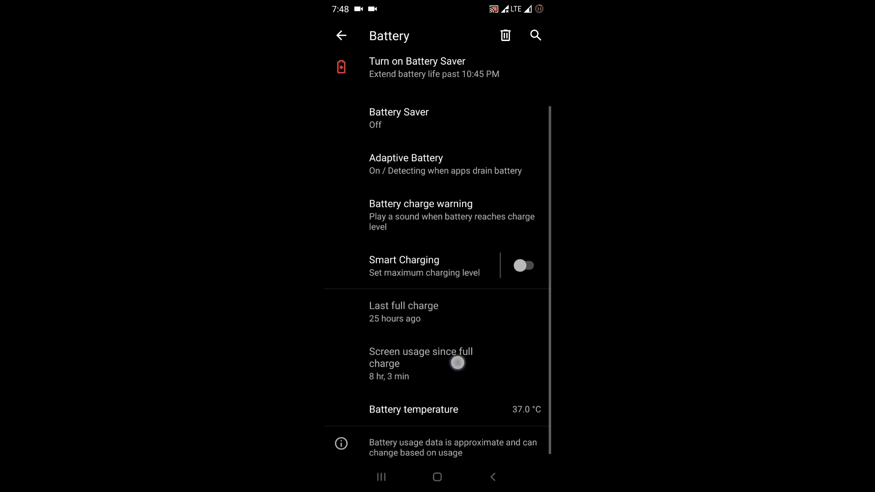
{"action": "scroll", "coordinate": [457, 354], "scroll_direction": "up", "scroll_amount": 1}
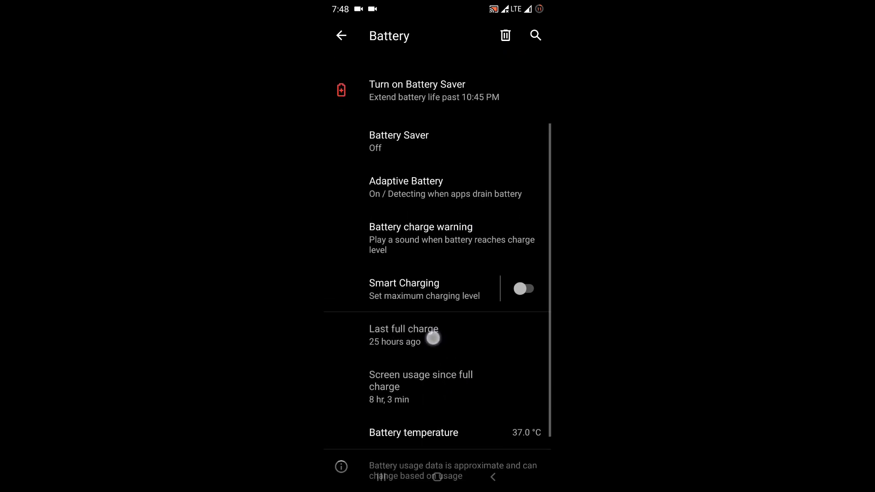
{"action": "scroll", "coordinate": [441, 332], "scroll_direction": "up", "scroll_amount": 2}
Open detailed battery usage and switch it to full device usage.
{"action": "left_click", "coordinate": [511, 91]}
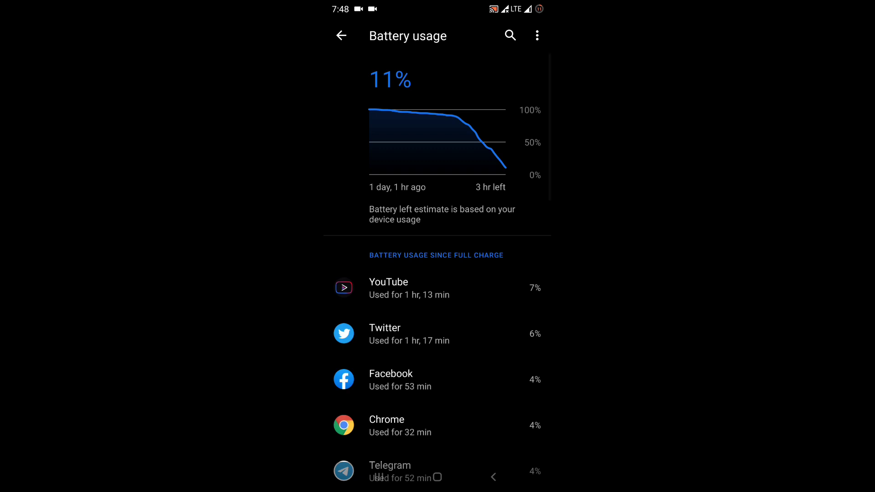
{"action": "left_click", "coordinate": [533, 36]}
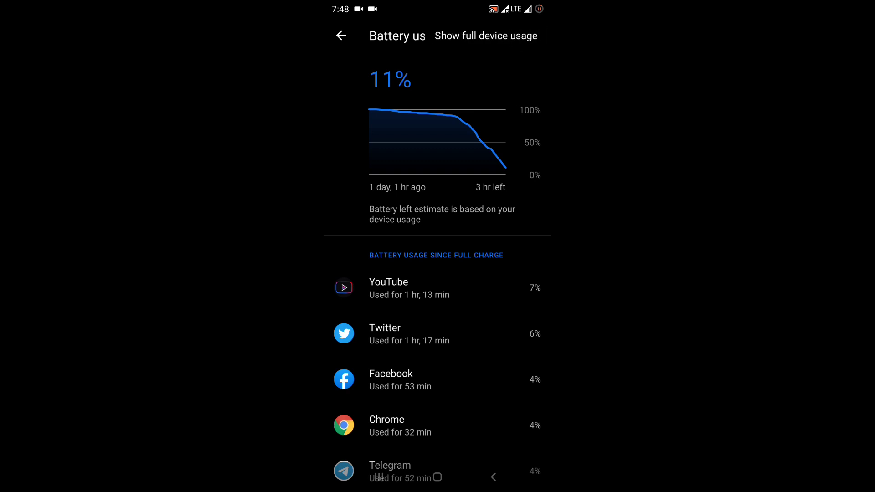
{"action": "left_click", "coordinate": [505, 37]}
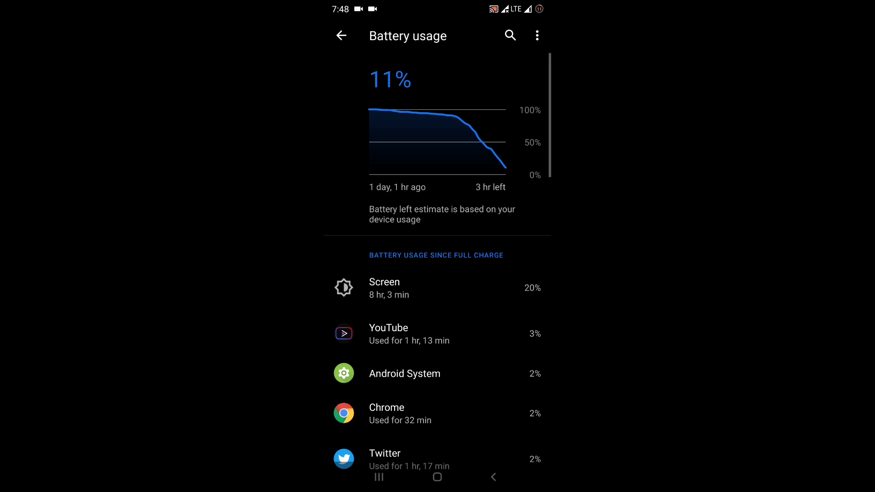
{"action": "left_click_drag", "start_coordinate": [489, 356], "coordinate": [517, 230]}
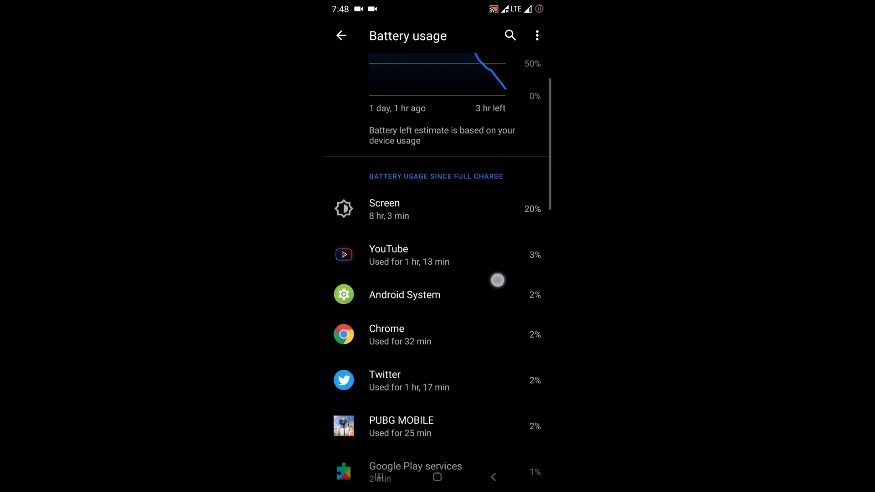
{"action": "left_click_drag", "start_coordinate": [484, 342], "coordinate": [508, 260]}
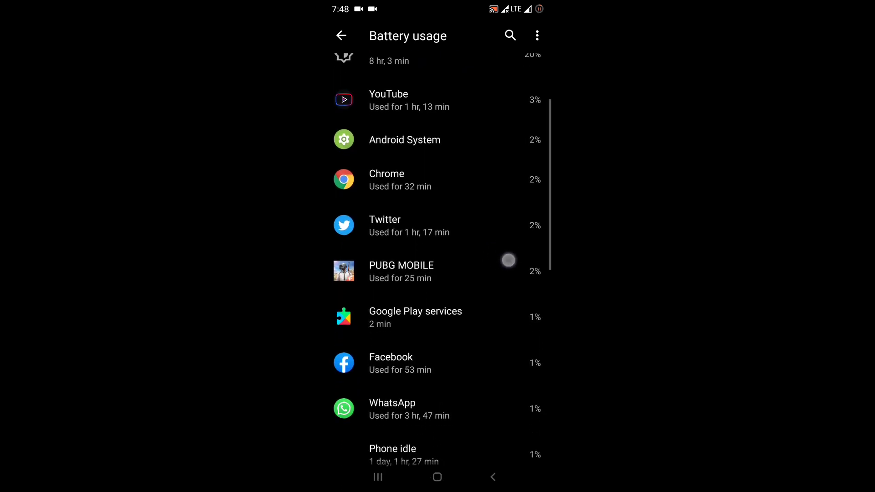
{"action": "mouse_move", "coordinate": [487, 356]}
{"action": "left_mouse_down"}
{"action": "mouse_move", "coordinate": [484, 304]}
{"action": "mouse_move", "coordinate": [506, 250]}
{"action": "left_mouse_up"}
{"action": "left_click_drag", "start_coordinate": [485, 308], "coordinate": [493, 266]}
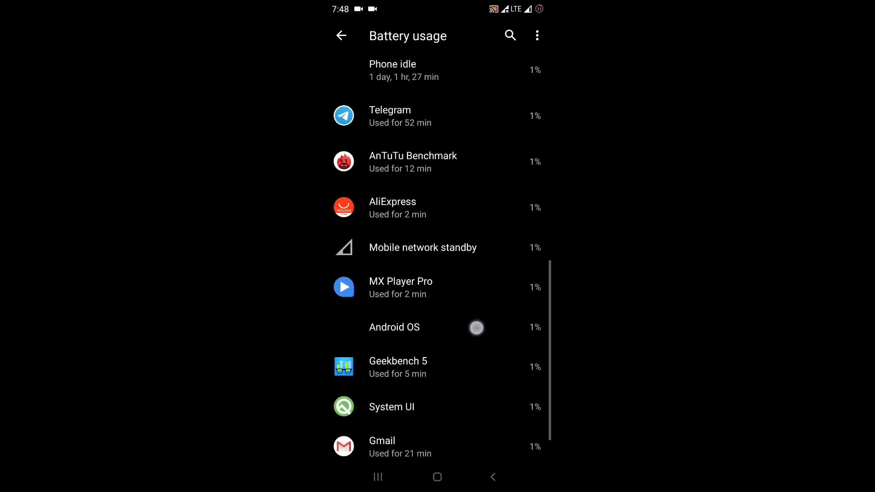
Scroll the usage list, inspect Phone idle details, and return to the list.
{"action": "mouse_move", "coordinate": [501, 234]}
{"action": "left_mouse_down"}
{"action": "mouse_move", "coordinate": [493, 322]}
{"action": "mouse_move", "coordinate": [507, 246]}
{"action": "mouse_move", "coordinate": [479, 297]}
{"action": "mouse_move", "coordinate": [449, 407]}
{"action": "left_mouse_up"}
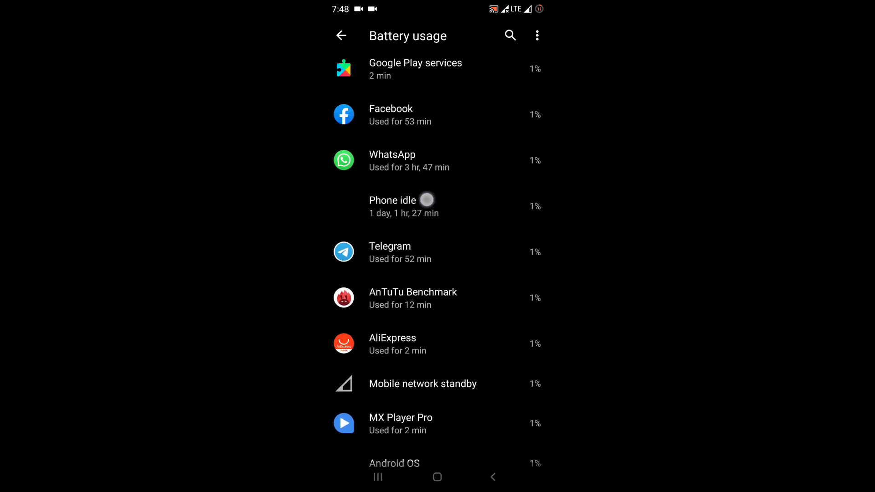
{"action": "mouse_move", "coordinate": [427, 200]}
{"action": "left_mouse_down"}
{"action": "mouse_move", "coordinate": [483, 210]}
{"action": "mouse_move", "coordinate": [453, 215]}
{"action": "mouse_move", "coordinate": [514, 235]}
{"action": "mouse_move", "coordinate": [508, 228]}
{"action": "left_mouse_up"}
{"action": "left_click", "coordinate": [508, 228]}
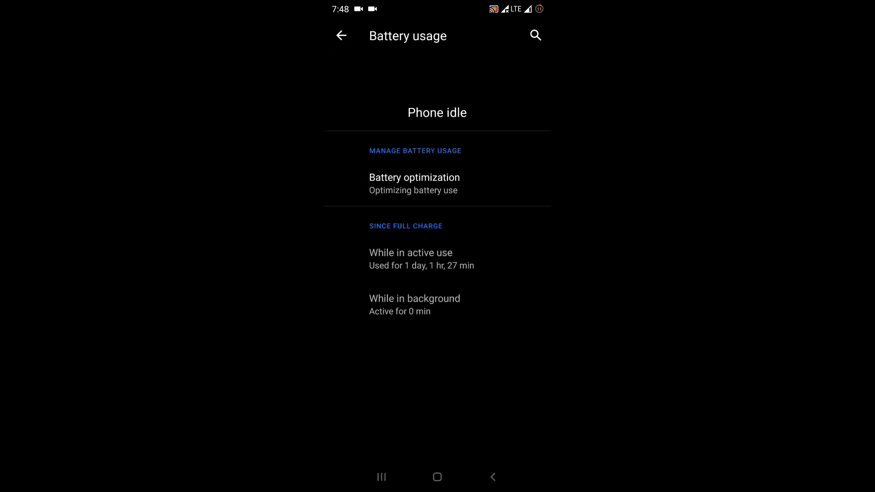
{"action": "left_click", "coordinate": [493, 476]}
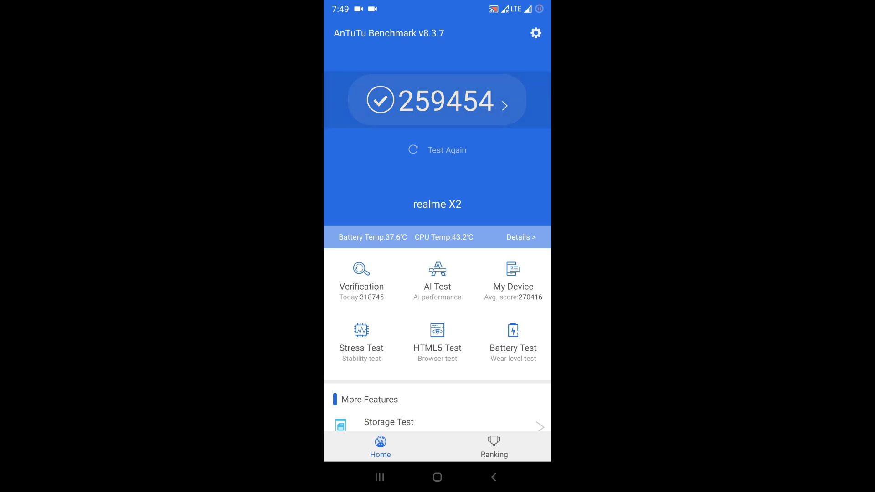
{"action": "mouse_move", "coordinate": [504, 287]}
{"action": "left_mouse_down"}
{"action": "mouse_move", "coordinate": [461, 209]}
{"action": "mouse_move", "coordinate": [504, 88]}
{"action": "left_mouse_up"}
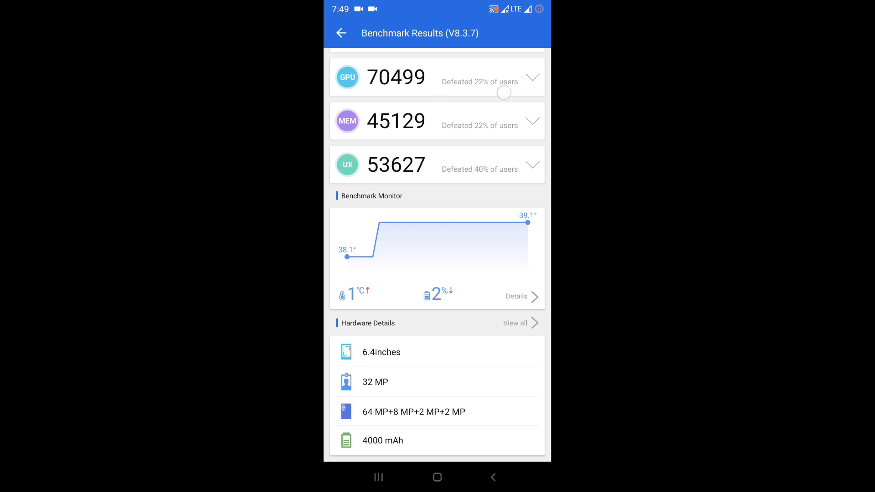
{"action": "left_click_drag", "start_coordinate": [442, 130], "coordinate": [442, 354]}
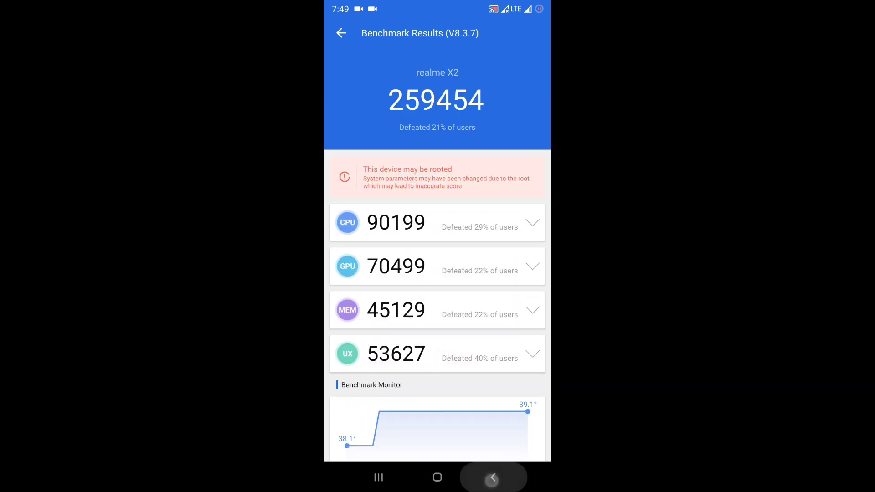
Leave AnTuTu's score breakdown and launch Geekbench 5 from the app drawer.
{"action": "left_click", "coordinate": [493, 479]}
{"action": "left_click", "coordinate": [488, 478]}
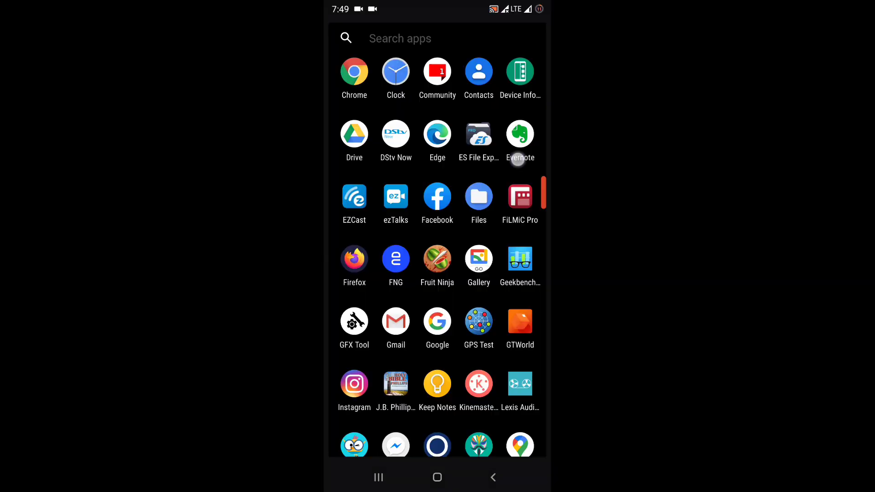
{"action": "left_click_drag", "start_coordinate": [517, 213], "coordinate": [518, 157]}
{"action": "left_click", "coordinate": [520, 170]}
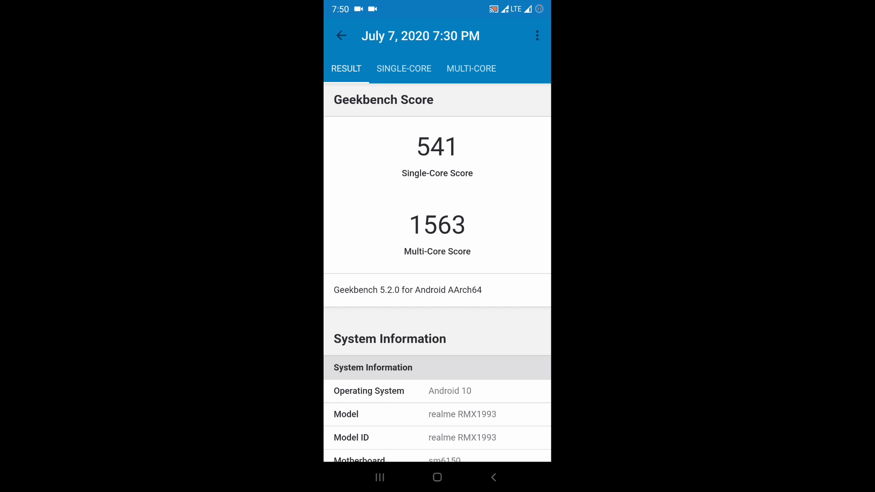
Go back from the July 7, 2020 result and browse the CPU History list.
{"action": "left_click", "coordinate": [341, 36]}
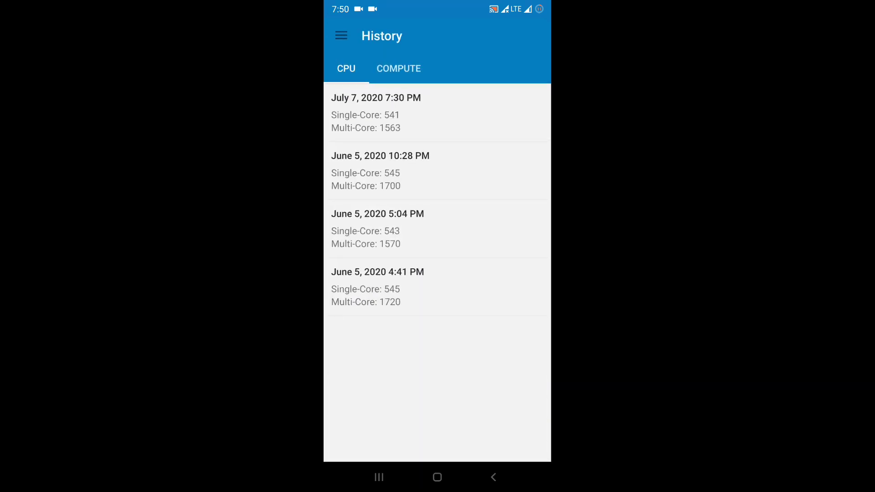
{"action": "mouse_move", "coordinate": [443, 119]}
{"action": "left_mouse_down"}
{"action": "mouse_move", "coordinate": [443, 184]}
{"action": "mouse_move", "coordinate": [460, 183]}
{"action": "left_mouse_up"}
{"action": "left_click", "coordinate": [442, 288]}
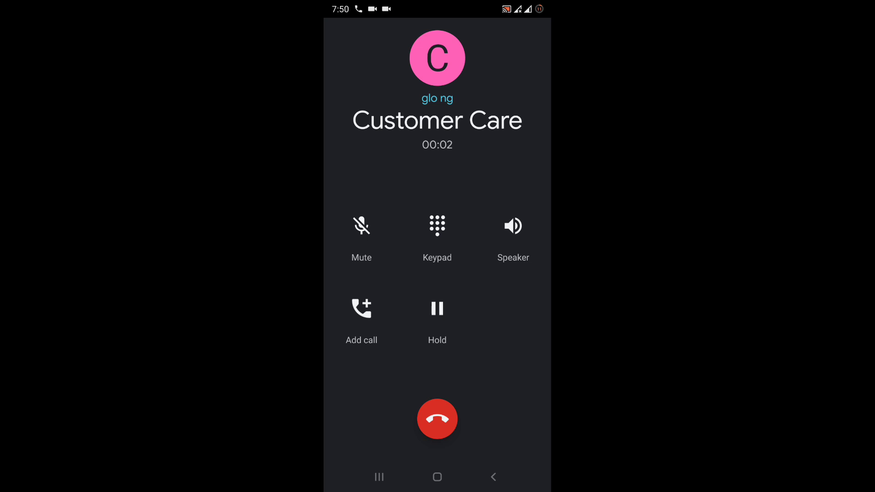
Minimize the Customer Care call, dock its bubble on the right edge, and show its options.
{"action": "left_click", "coordinate": [442, 480]}
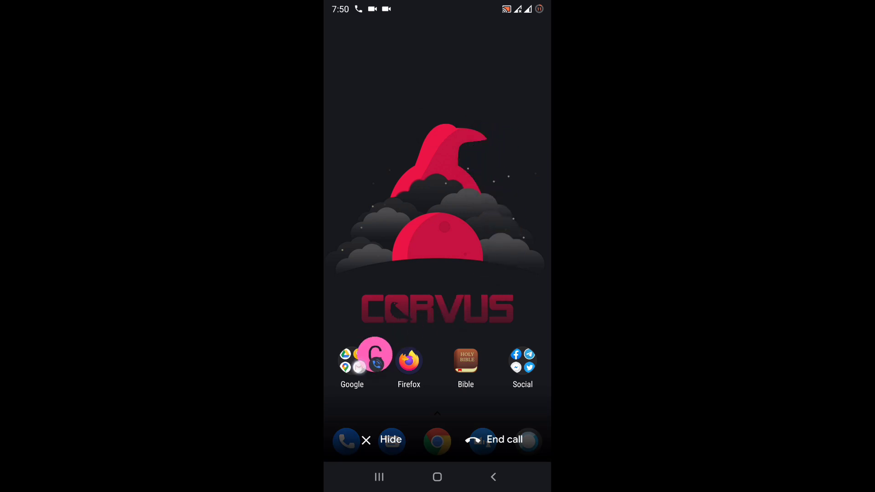
{"action": "left_click_drag", "start_coordinate": [340, 121], "coordinate": [506, 308]}
{"action": "left_click_drag", "start_coordinate": [505, 252], "coordinate": [532, 149]}
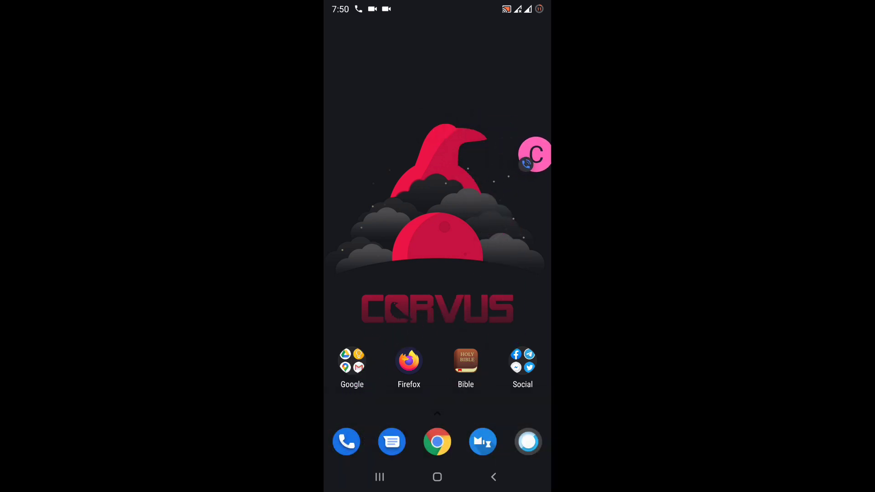
{"action": "left_click", "coordinate": [536, 153]}
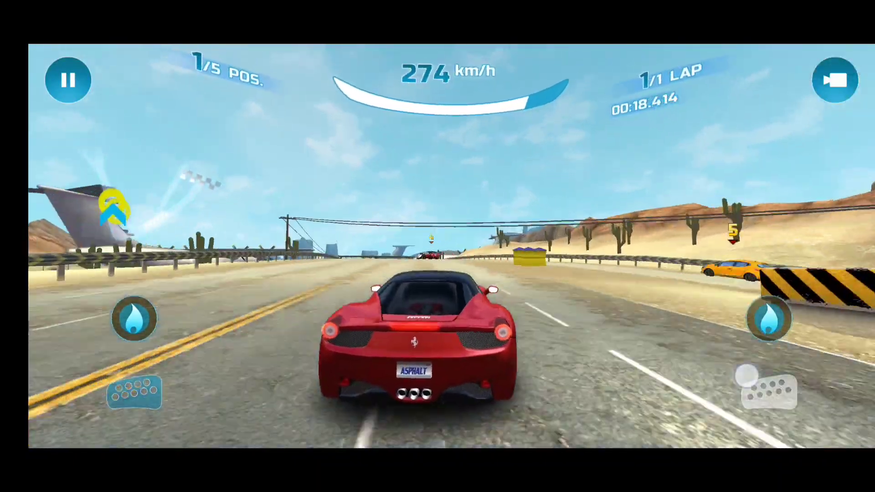
Drift through the bend and fire a nitro boost to take first place.
{"action": "left_click", "coordinate": [747, 375]}
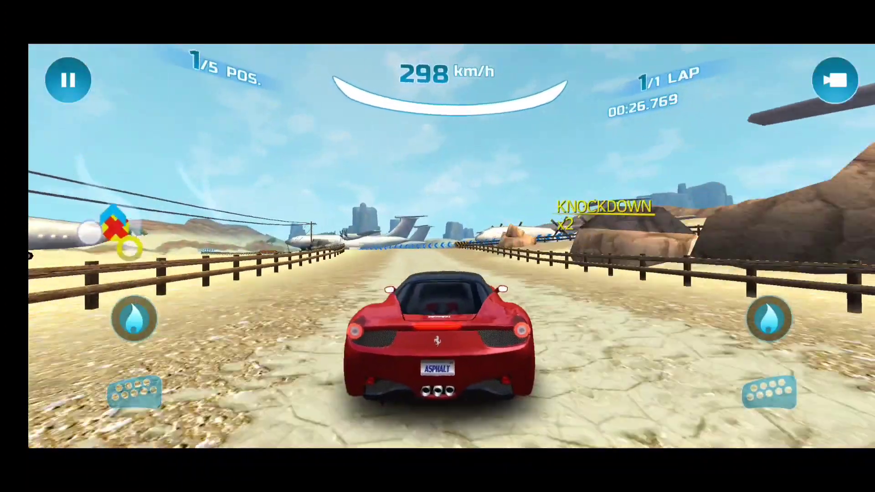
{"action": "left_click", "coordinate": [754, 310]}
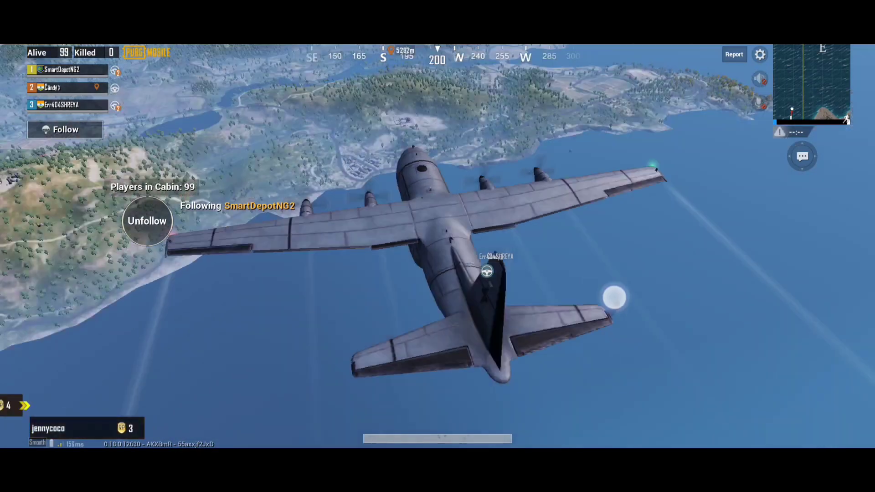
Rotate the camera around the match plane carrying 99 players.
{"action": "mouse_move", "coordinate": [616, 297]}
{"action": "left_mouse_down"}
{"action": "mouse_move", "coordinate": [694, 225]}
{"action": "mouse_move", "coordinate": [634, 209]}
{"action": "mouse_move", "coordinate": [543, 245]}
{"action": "mouse_move", "coordinate": [503, 319]}
{"action": "mouse_move", "coordinate": [597, 351]}
{"action": "mouse_move", "coordinate": [682, 286]}
{"action": "mouse_move", "coordinate": [691, 228]}
{"action": "mouse_move", "coordinate": [592, 188]}
{"action": "mouse_move", "coordinate": [504, 221]}
{"action": "mouse_move", "coordinate": [503, 290]}
{"action": "mouse_move", "coordinate": [580, 308]}
{"action": "mouse_move", "coordinate": [649, 228]}
{"action": "mouse_move", "coordinate": [599, 172]}
{"action": "mouse_move", "coordinate": [504, 237]}
{"action": "mouse_move", "coordinate": [524, 312]}
{"action": "mouse_move", "coordinate": [622, 320]}
{"action": "left_mouse_up"}
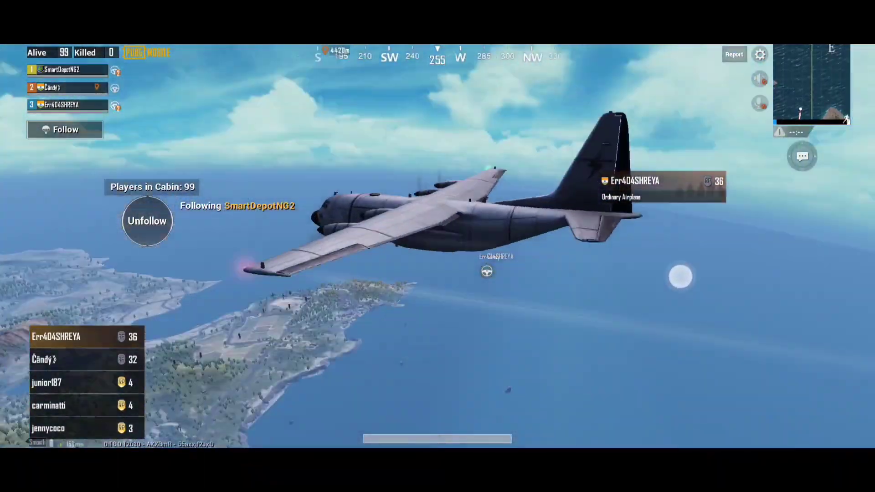
Look around the island after landing, then survey the house interior toward the staircase.
{"action": "mouse_move", "coordinate": [681, 276]}
{"action": "left_mouse_down"}
{"action": "mouse_move", "coordinate": [685, 215]}
{"action": "mouse_move", "coordinate": [600, 206]}
{"action": "mouse_move", "coordinate": [585, 278]}
{"action": "mouse_move", "coordinate": [643, 324]}
{"action": "left_mouse_up"}
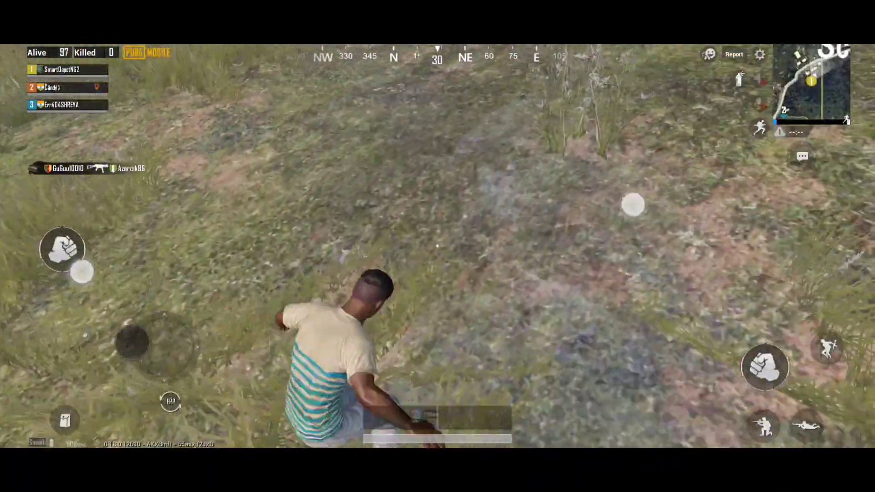
{"action": "left_click_drag", "start_coordinate": [633, 204], "coordinate": [514, 213]}
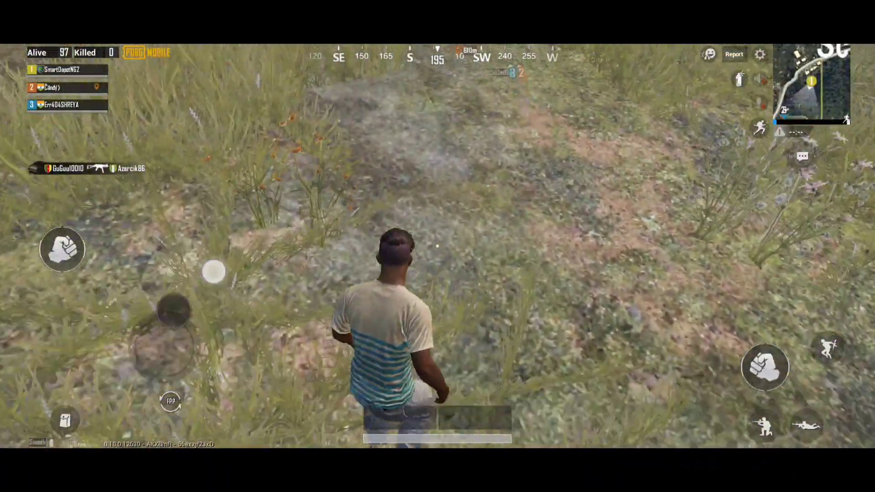
{"action": "left_click_drag", "start_coordinate": [622, 260], "coordinate": [660, 156]}
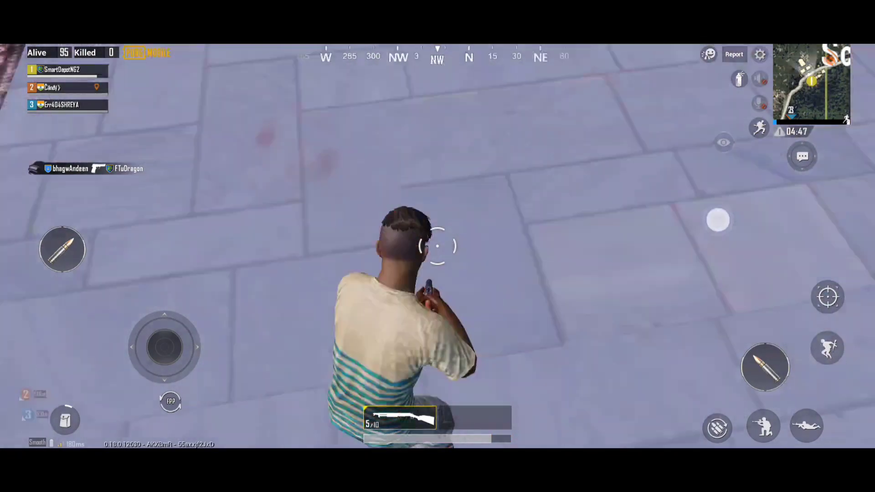
{"action": "mouse_move", "coordinate": [718, 219]}
{"action": "left_mouse_down"}
{"action": "mouse_move", "coordinate": [641, 188]}
{"action": "mouse_move", "coordinate": [692, 170]}
{"action": "left_mouse_up"}
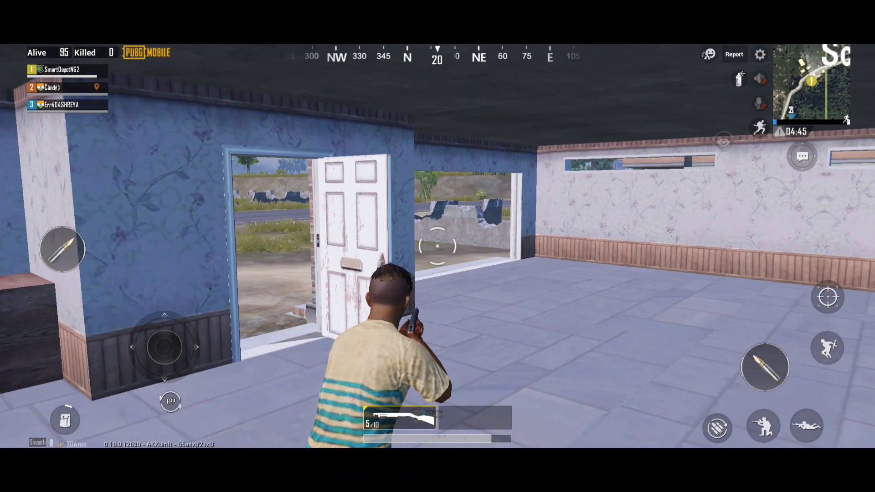
{"action": "mouse_move", "coordinate": [711, 205]}
{"action": "left_mouse_down"}
{"action": "mouse_move", "coordinate": [743, 205]}
{"action": "mouse_move", "coordinate": [743, 221]}
{"action": "mouse_move", "coordinate": [758, 233]}
{"action": "mouse_move", "coordinate": [796, 222]}
{"action": "left_mouse_up"}
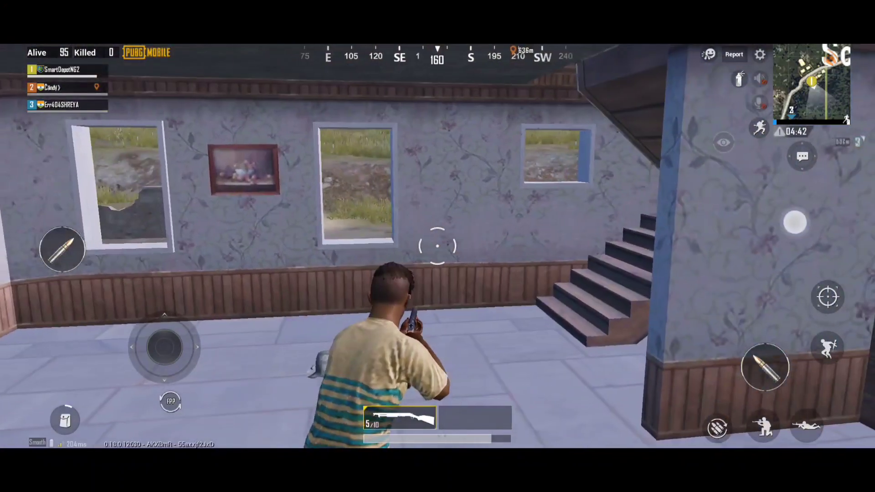
Clear the house rooms and hallway, grabbing the backpack along the way.
{"action": "left_click_drag", "start_coordinate": [164, 347], "coordinate": [171, 308]}
{"action": "left_click_drag", "start_coordinate": [746, 232], "coordinate": [842, 226]}
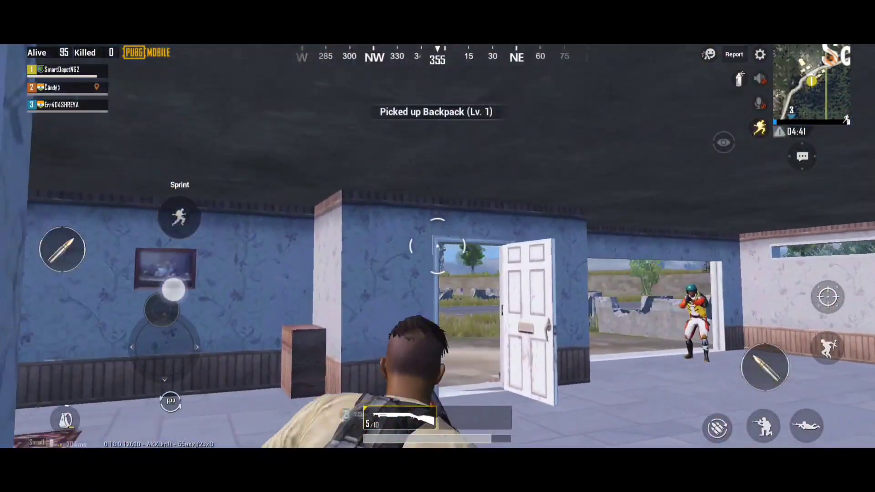
{"action": "mouse_move", "coordinate": [615, 246]}
{"action": "left_mouse_down"}
{"action": "mouse_move", "coordinate": [684, 246]}
{"action": "mouse_move", "coordinate": [617, 244]}
{"action": "mouse_move", "coordinate": [584, 254]}
{"action": "left_mouse_up"}
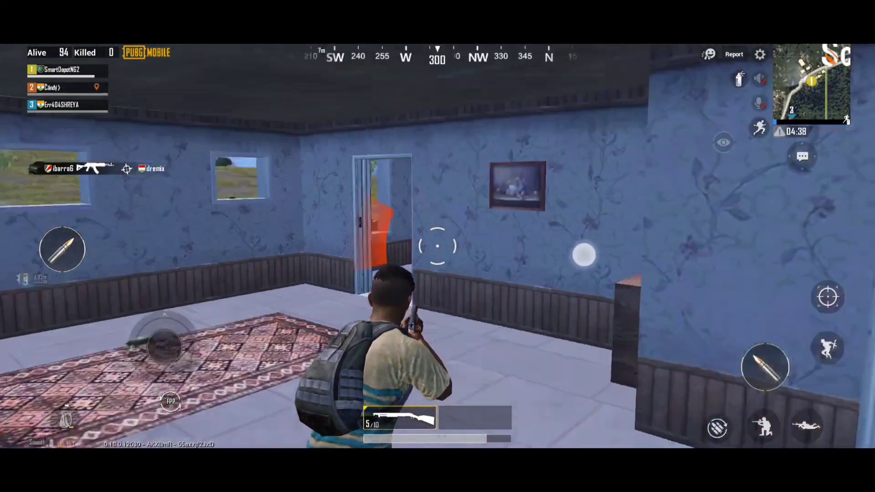
{"action": "left_click_drag", "start_coordinate": [165, 342], "coordinate": [196, 248]}
{"action": "mouse_move", "coordinate": [584, 255]}
{"action": "left_mouse_down"}
{"action": "mouse_move", "coordinate": [631, 217]}
{"action": "mouse_move", "coordinate": [800, 236]}
{"action": "mouse_move", "coordinate": [856, 227]}
{"action": "left_mouse_up"}
{"action": "left_click_drag", "start_coordinate": [164, 345], "coordinate": [164, 315]}
{"action": "mouse_move", "coordinate": [534, 198]}
{"action": "left_mouse_down"}
{"action": "mouse_move", "coordinate": [616, 182]}
{"action": "mouse_move", "coordinate": [650, 151]}
{"action": "mouse_move", "coordinate": [714, 172]}
{"action": "mouse_move", "coordinate": [725, 226]}
{"action": "left_mouse_up"}
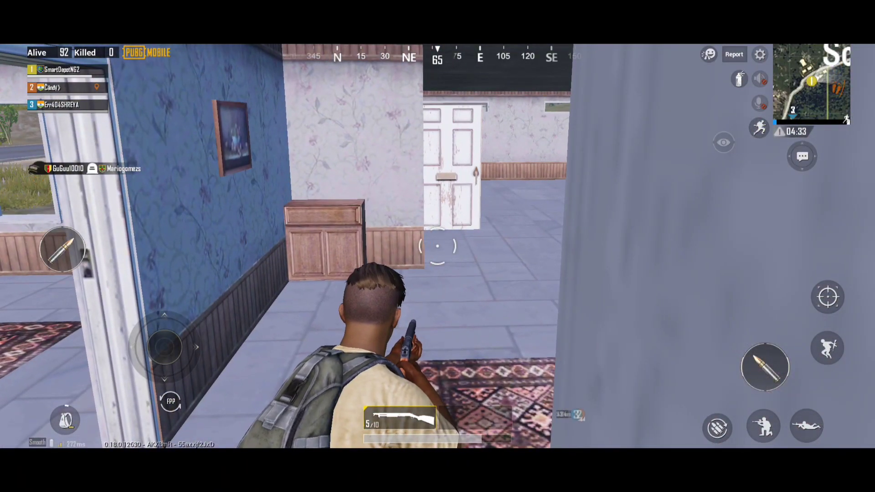
{"action": "left_click_drag", "start_coordinate": [164, 346], "coordinate": [157, 307]}
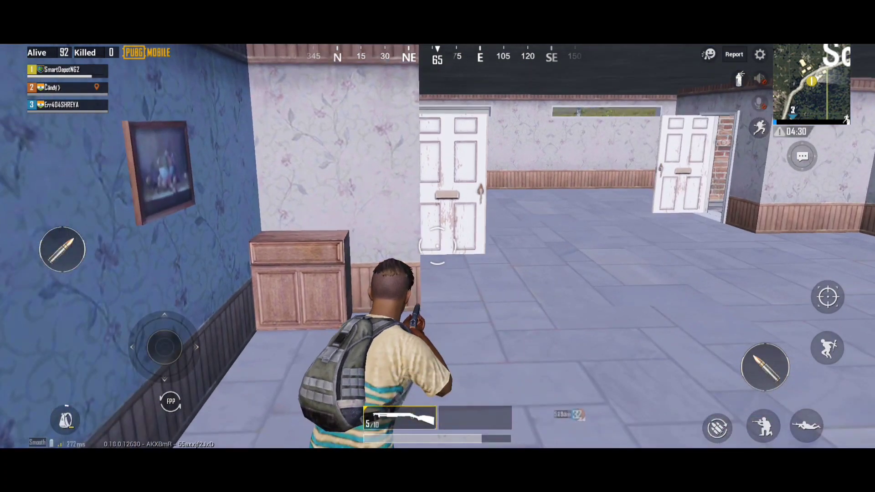
{"action": "mouse_move", "coordinate": [667, 219]}
{"action": "left_mouse_down"}
{"action": "mouse_move", "coordinate": [723, 210]}
{"action": "mouse_move", "coordinate": [654, 213]}
{"action": "mouse_move", "coordinate": [722, 339]}
{"action": "mouse_move", "coordinate": [734, 342]}
{"action": "mouse_move", "coordinate": [733, 319]}
{"action": "left_mouse_up"}
Shoot the enemy at the far doorway, knock them down and finish them off.
{"action": "left_click", "coordinate": [762, 365]}
{"action": "left_click", "coordinate": [761, 364]}
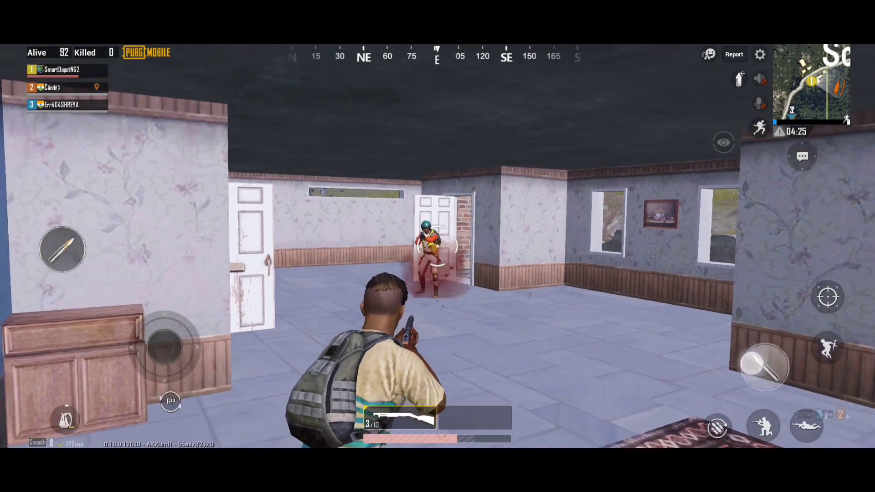
{"action": "left_click", "coordinate": [762, 365]}
{"action": "left_click_drag", "start_coordinate": [165, 346], "coordinate": [165, 313]}
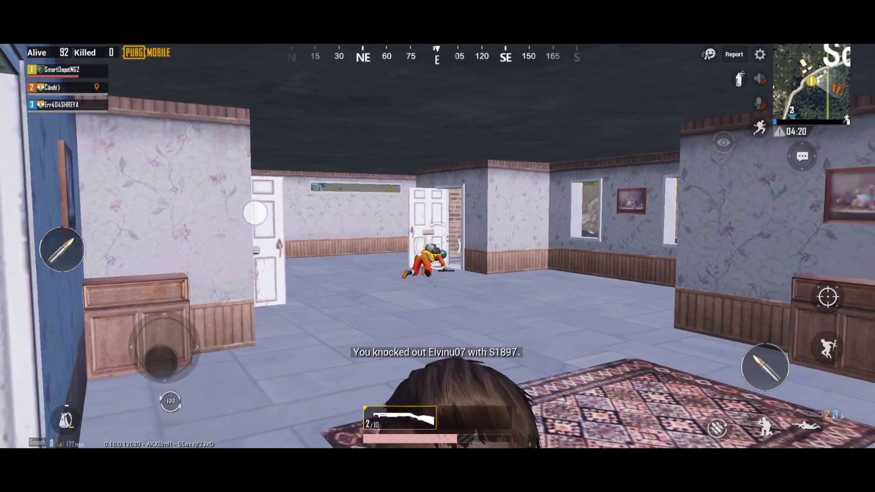
{"action": "left_click", "coordinate": [770, 345]}
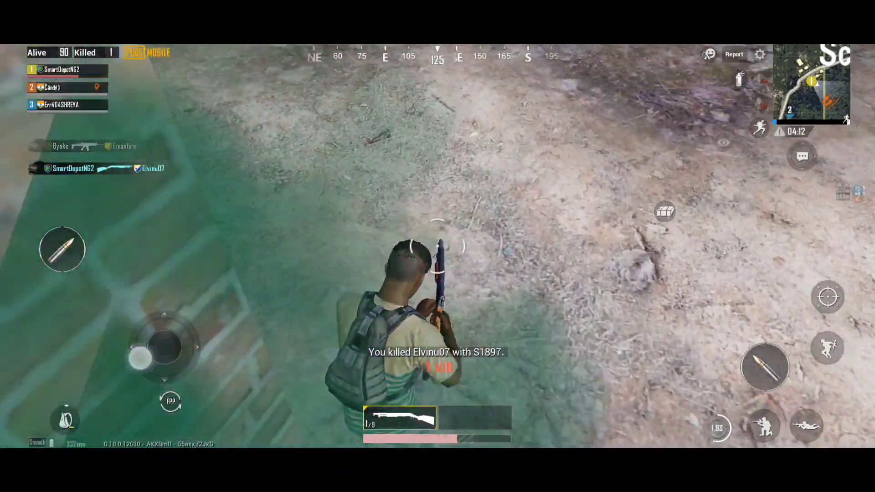
Loot the dead enemy's crate: energy drink, ammo and the Motorcycle Helmet.
{"action": "left_click_drag", "start_coordinate": [140, 357], "coordinate": [130, 304]}
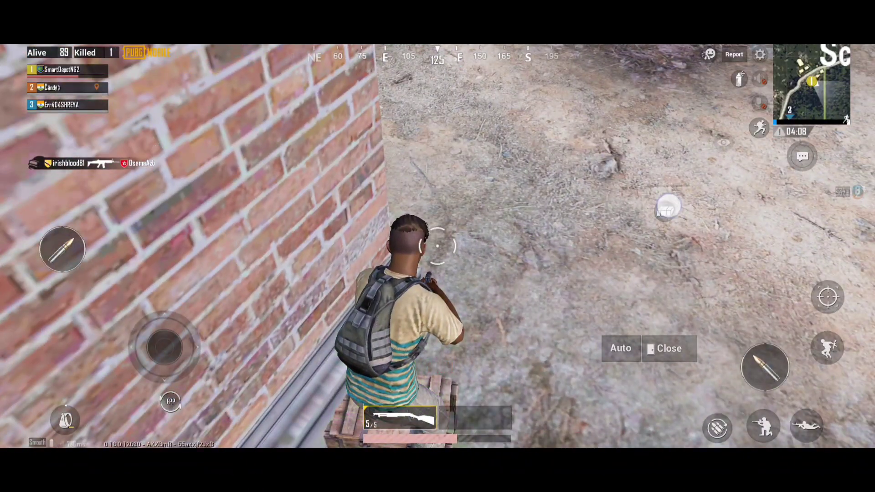
{"action": "left_click", "coordinate": [468, 309]}
{"action": "left_click", "coordinate": [468, 309]}
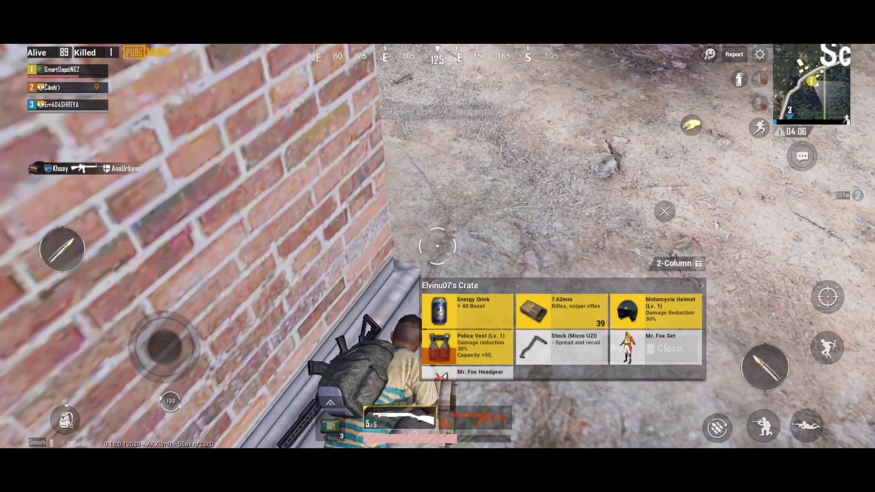
{"action": "left_click", "coordinate": [467, 310]}
{"action": "left_click", "coordinate": [468, 309]}
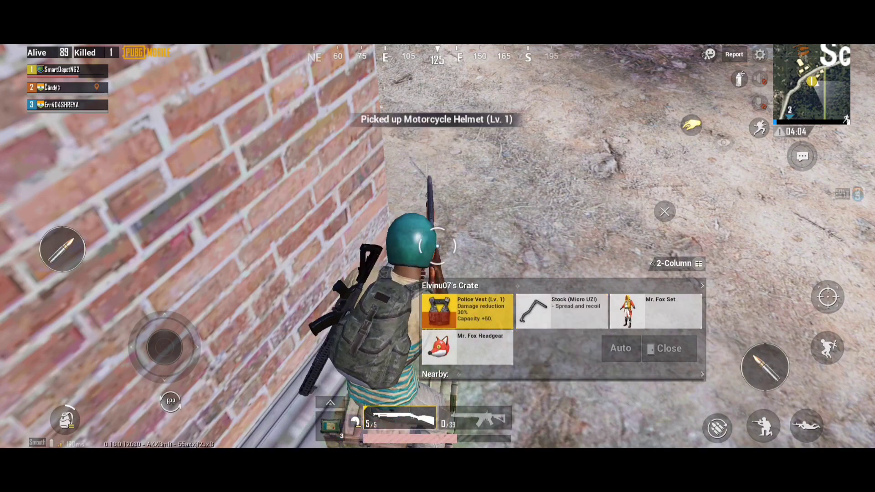
Knock out the second enemy in the building doorway and push into the room.
{"action": "left_click_drag", "start_coordinate": [581, 206], "coordinate": [684, 206]}
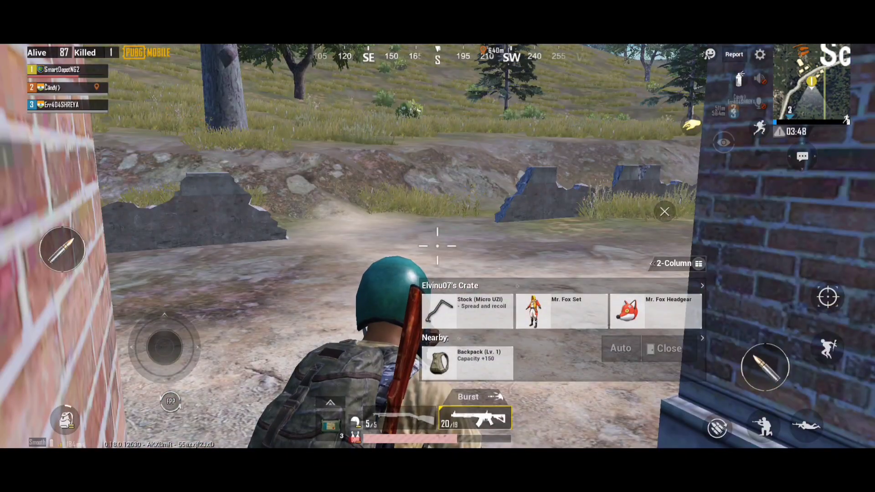
{"action": "left_click_drag", "start_coordinate": [164, 346], "coordinate": [131, 417]}
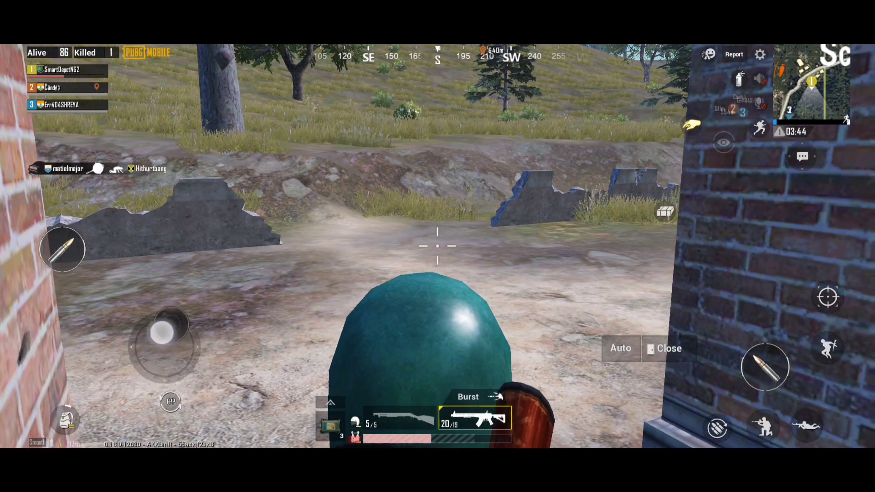
{"action": "left_click_drag", "start_coordinate": [164, 347], "coordinate": [164, 302]}
{"action": "left_click_drag", "start_coordinate": [581, 206], "coordinate": [684, 205]}
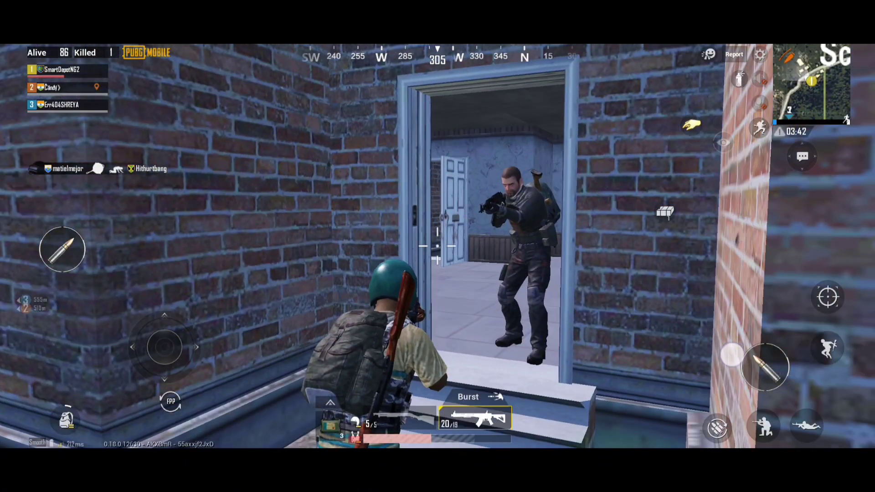
{"action": "left_click_drag", "start_coordinate": [165, 347], "coordinate": [195, 322]}
{"action": "left_click_drag", "start_coordinate": [581, 205], "coordinate": [615, 205]}
{"action": "left_click_drag", "start_coordinate": [765, 367], "coordinate": [750, 338]}
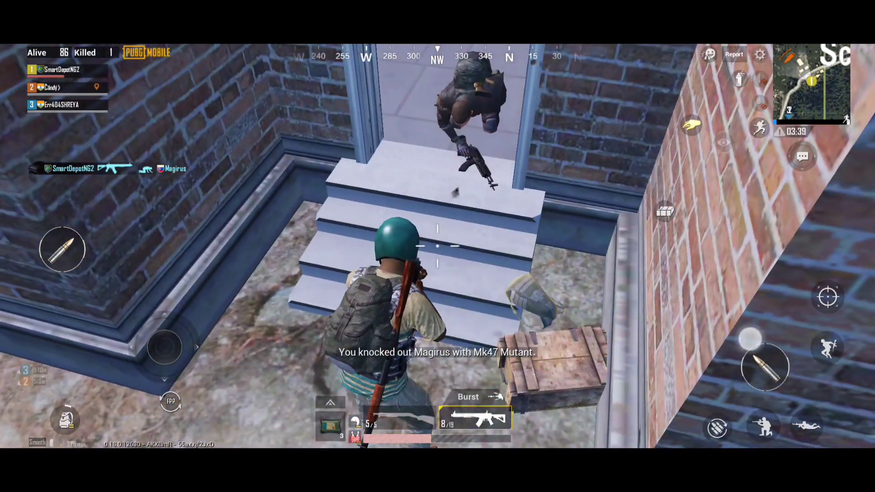
{"action": "left_click_drag", "start_coordinate": [164, 347], "coordinate": [164, 312]}
{"action": "left_click_drag", "start_coordinate": [750, 338], "coordinate": [735, 331]}
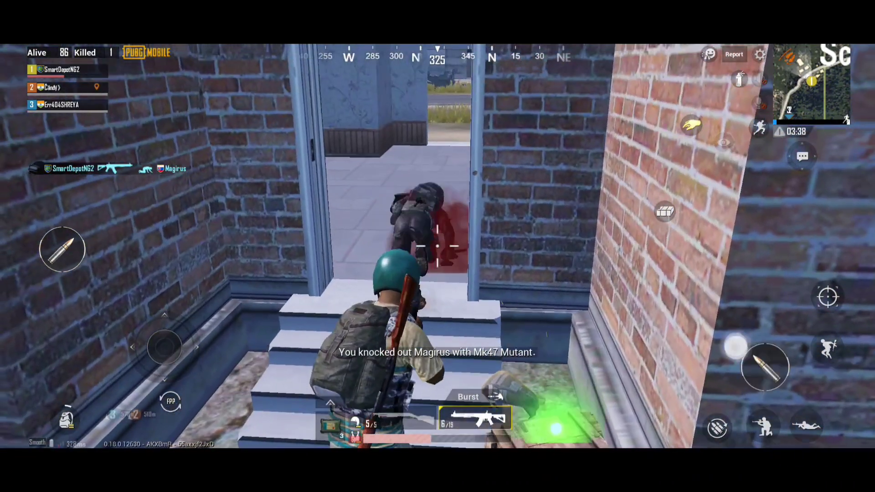
{"action": "left_click_drag", "start_coordinate": [165, 347], "coordinate": [217, 296]}
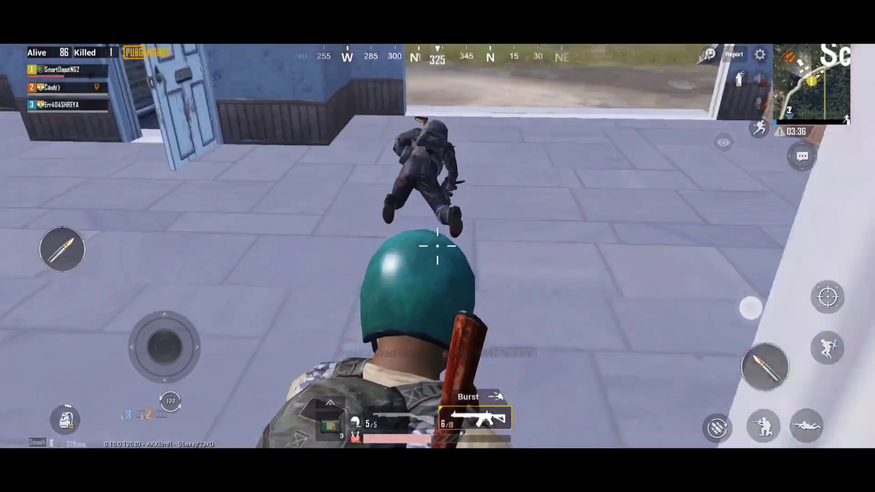
{"action": "mouse_move", "coordinate": [725, 346]}
{"action": "left_mouse_down"}
{"action": "mouse_move", "coordinate": [751, 320]}
{"action": "mouse_move", "coordinate": [764, 333]}
{"action": "mouse_move", "coordinate": [726, 281]}
{"action": "left_mouse_up"}
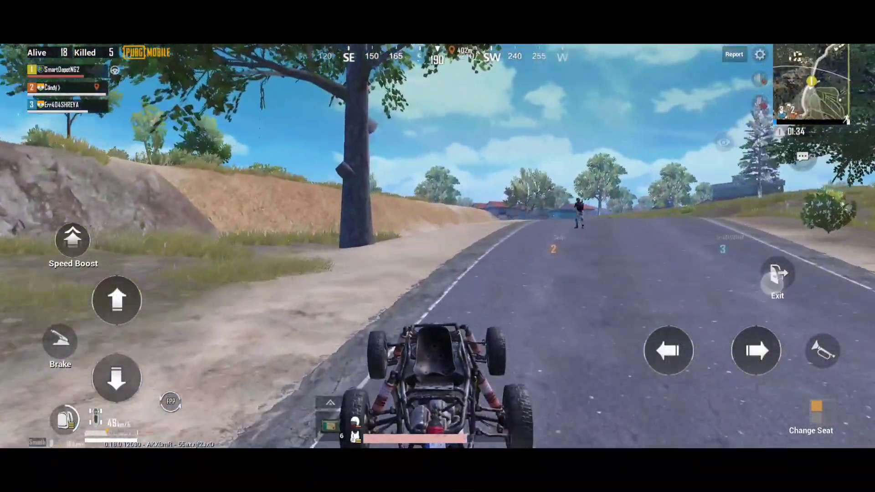
Leave the buggy and fire on the enemy down the road using aimed sights.
{"action": "left_click", "coordinate": [778, 274]}
{"action": "left_click", "coordinate": [828, 296]}
{"action": "left_click_drag", "start_coordinate": [765, 367], "coordinate": [782, 366]}
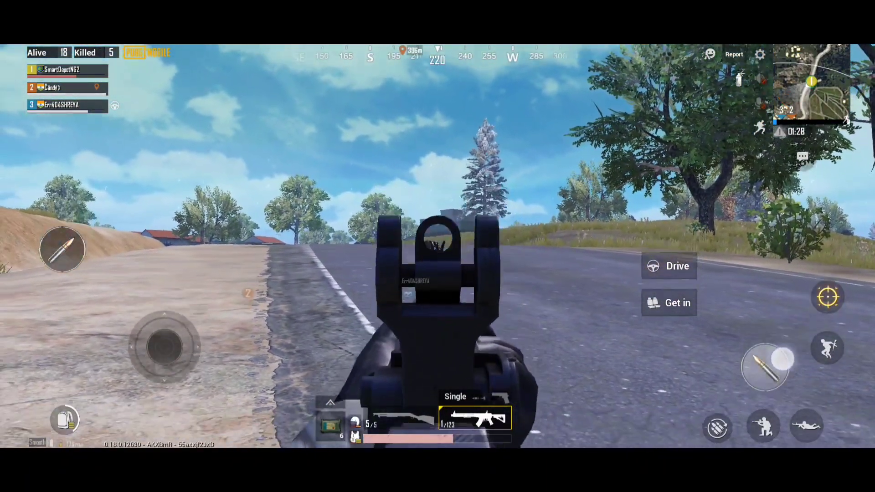
{"action": "left_click_drag", "start_coordinate": [781, 366], "coordinate": [788, 370]}
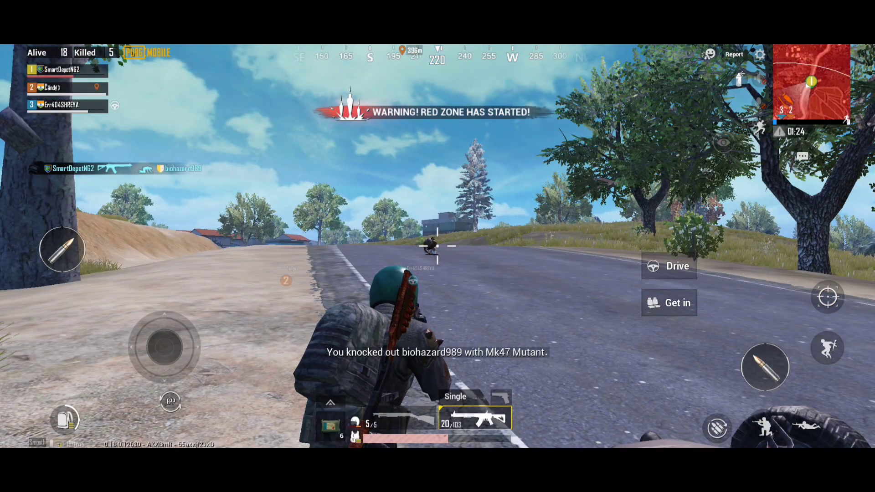
{"action": "left_click_drag", "start_coordinate": [766, 367], "coordinate": [773, 366]}
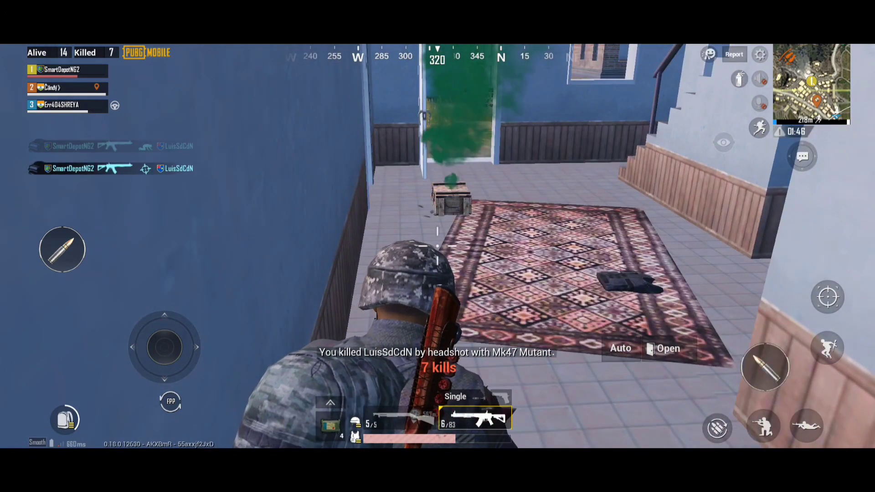
Loot the 3x Scope and Red Dot Sight, then shoot Goku999826 in the doorway.
{"action": "left_click_drag", "start_coordinate": [186, 327], "coordinate": [194, 281]}
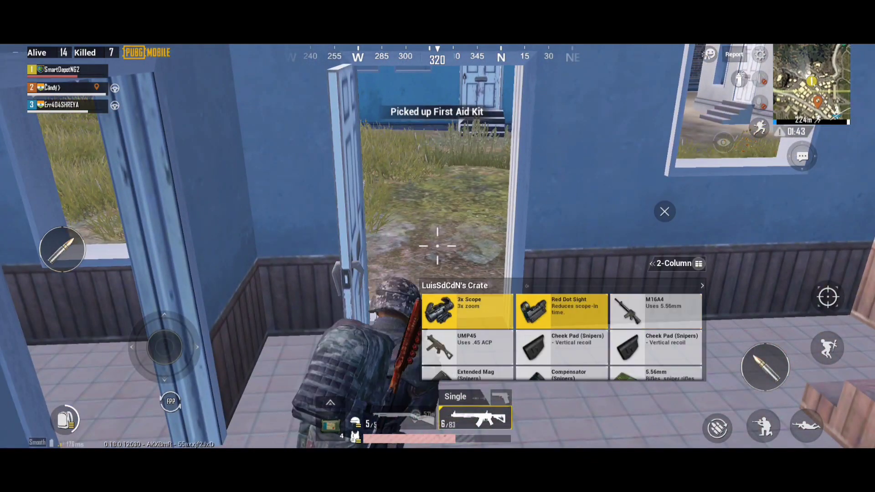
{"action": "left_click", "coordinate": [468, 312]}
{"action": "left_click", "coordinate": [467, 311]}
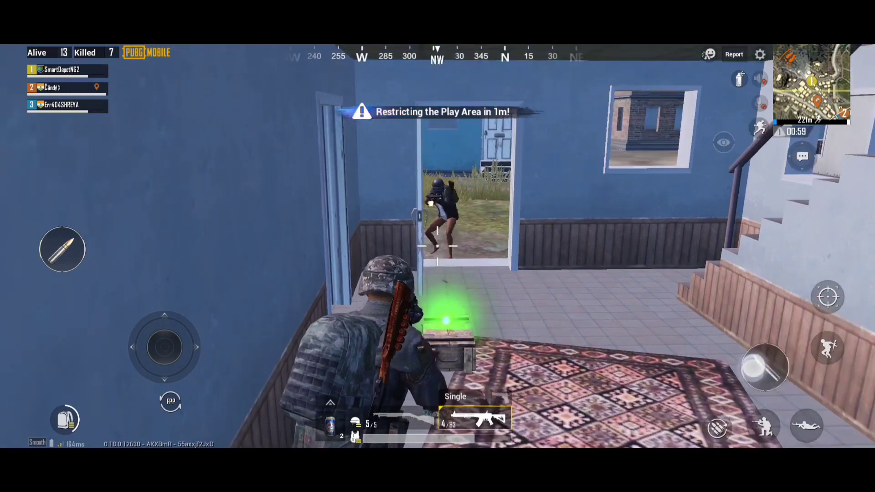
{"action": "left_click", "coordinate": [751, 376]}
{"action": "mouse_move", "coordinate": [751, 376]}
{"action": "left_mouse_down"}
{"action": "mouse_move", "coordinate": [775, 355]}
{"action": "mouse_move", "coordinate": [766, 365]}
{"action": "left_mouse_up"}
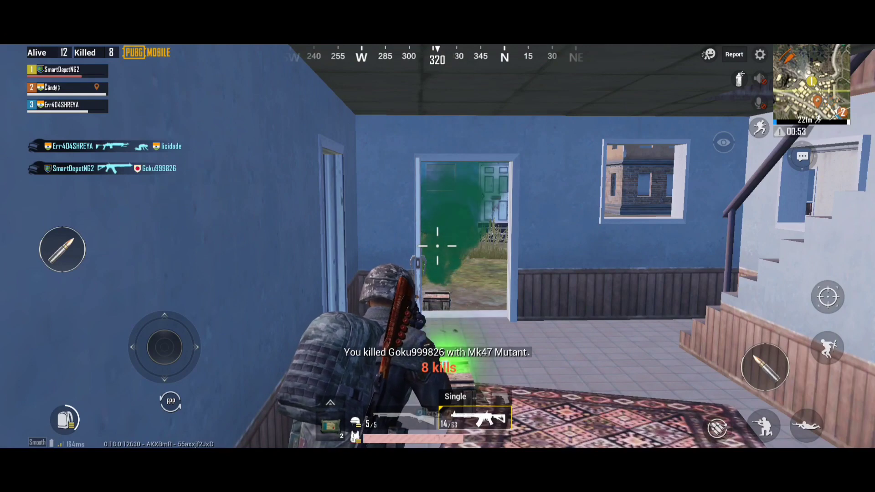